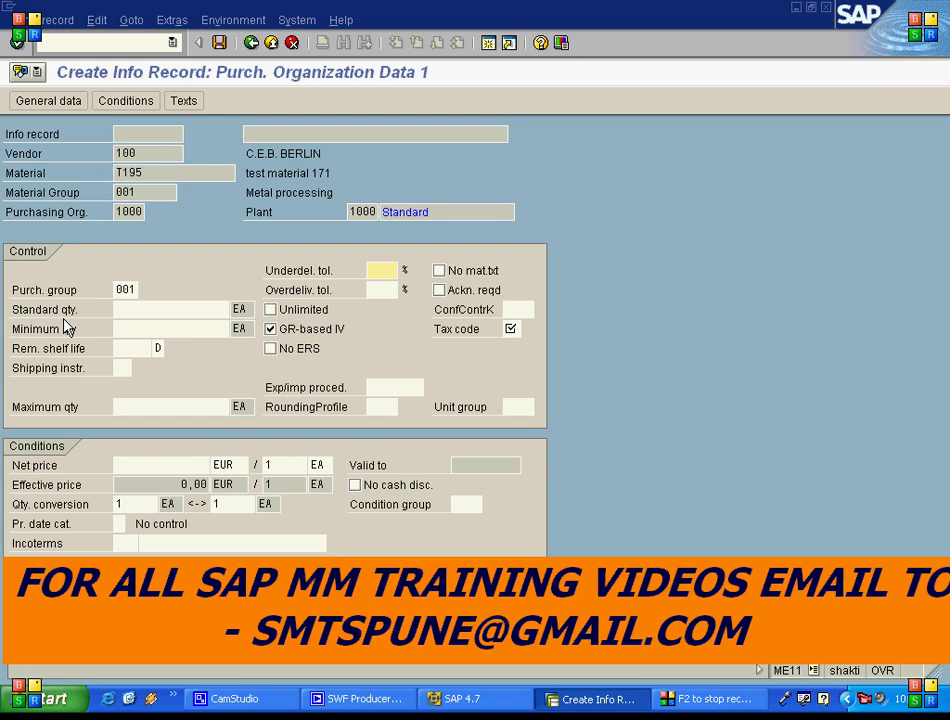
Step: Set the tax code to V0 in the standard info record's purchasing organization data and continue past the planned delivery time warning
key(Return)
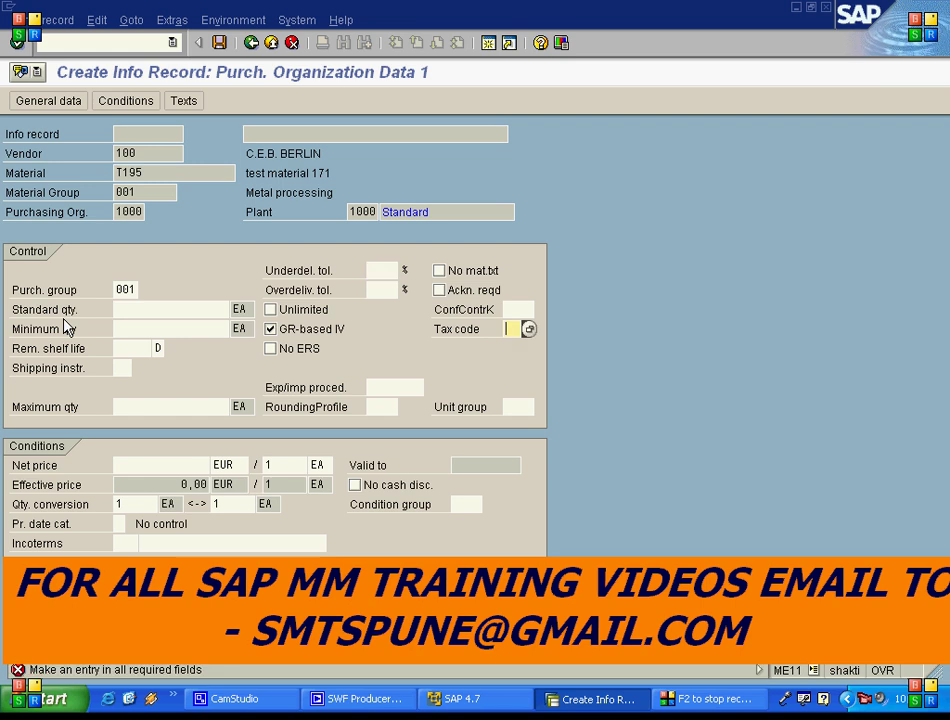
text(V0)
key(Return)
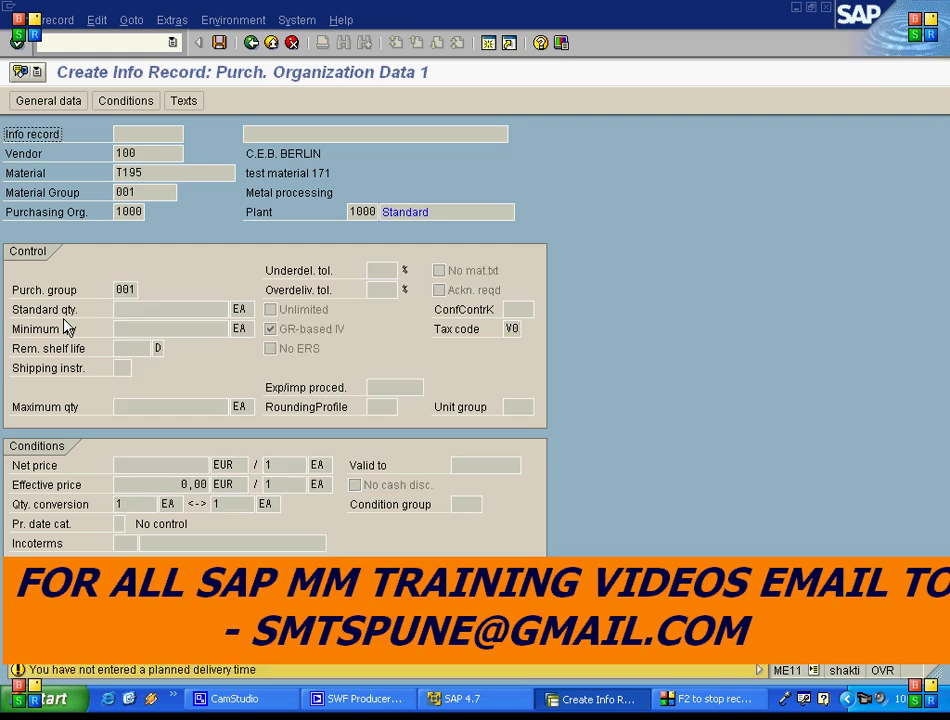
key(Return)
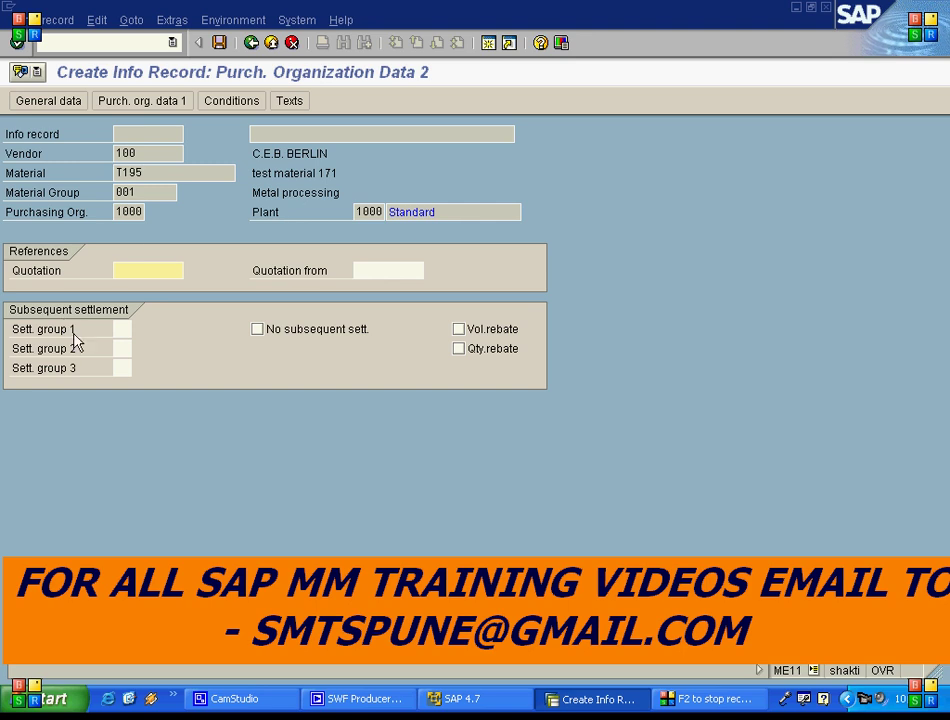
Step: Enter a PB00 gross price of 15 EUR per 1 EA in the conditions and save the standard info record
click(218, 100)
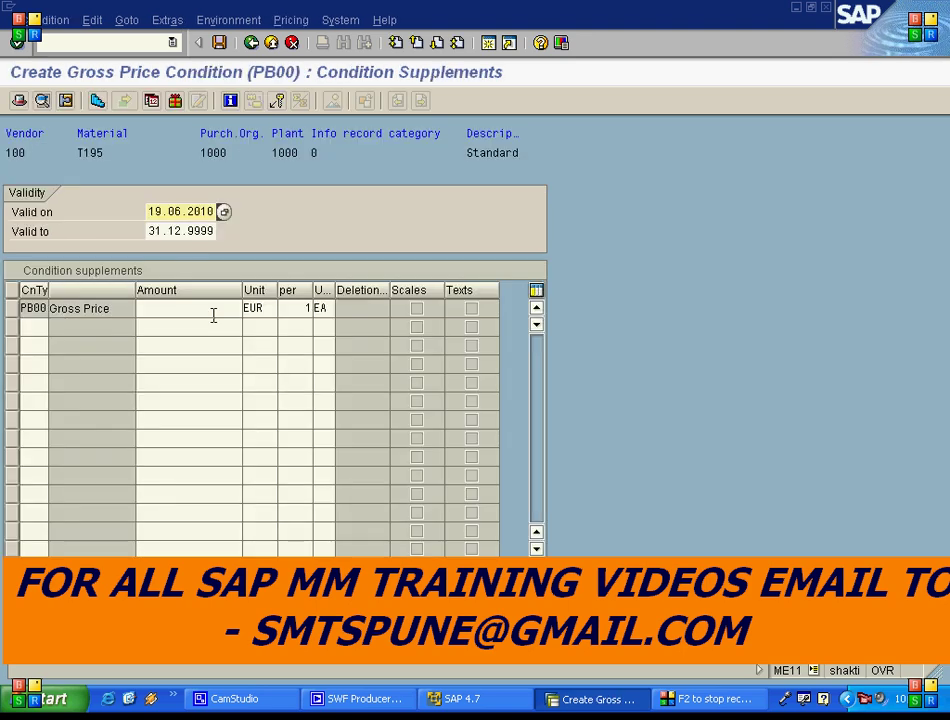
click(217, 307)
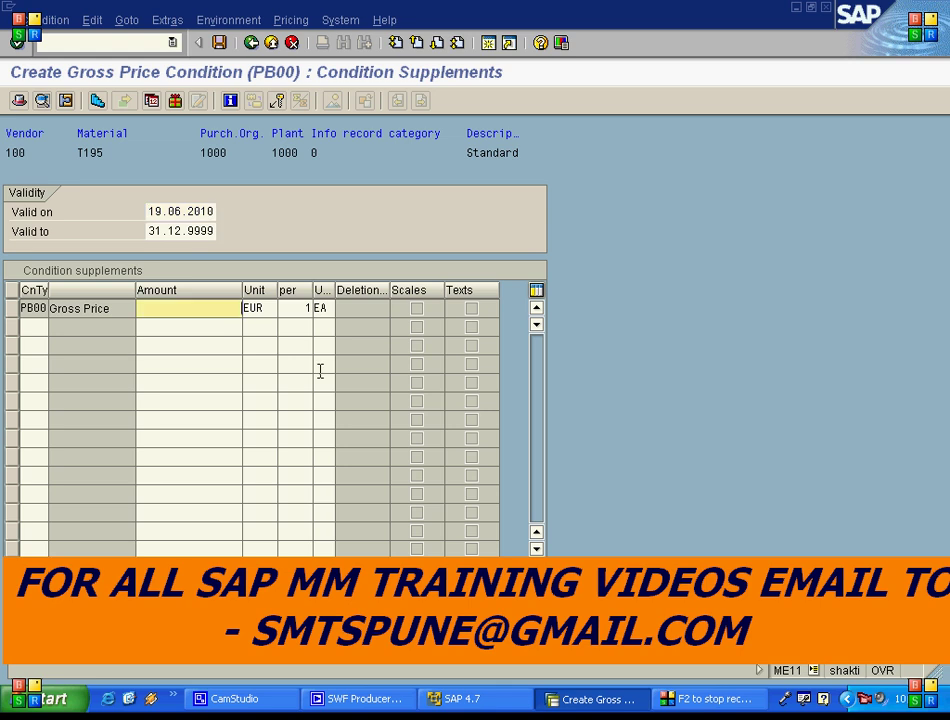
text(15)
key(Return)
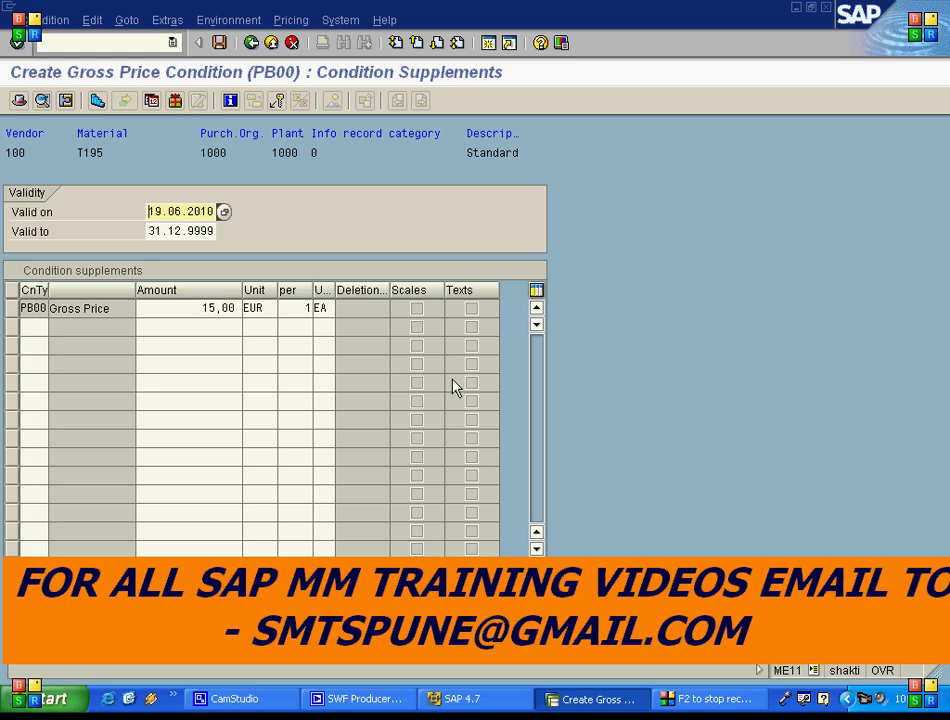
click(219, 42)
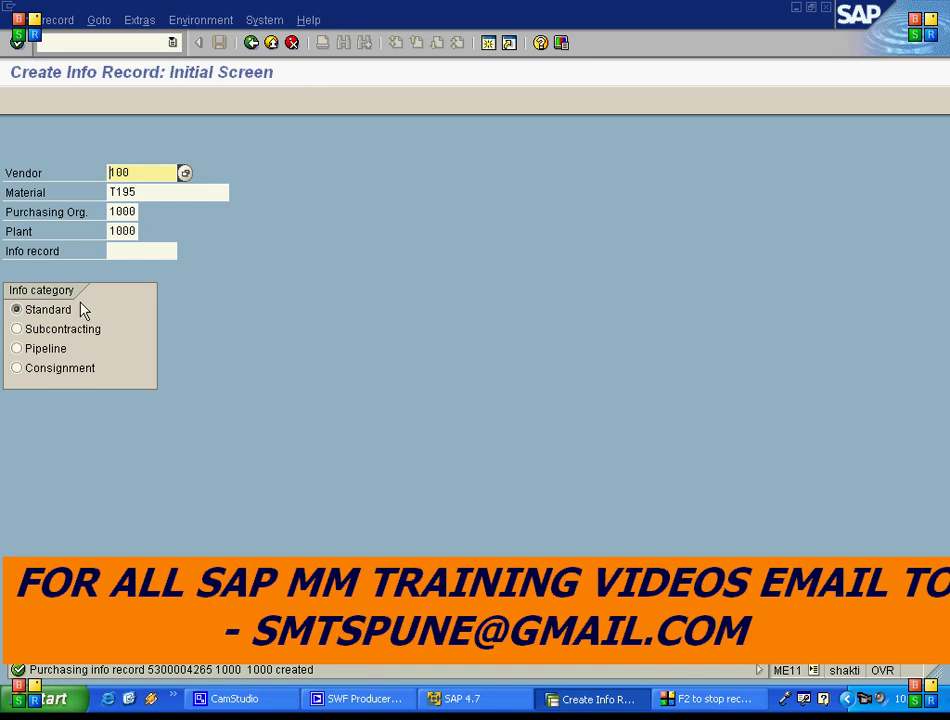
Step: Start a Consignment info record for vendor 100 and material T195 and proceed to its first purchasing organization data screen
click(34, 372)
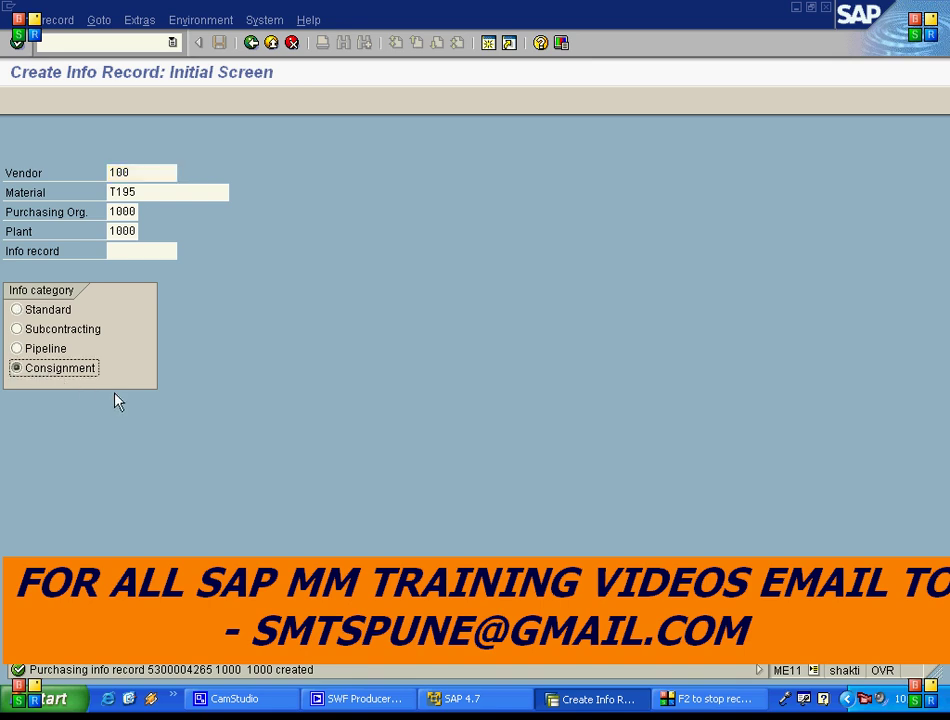
key(Return)
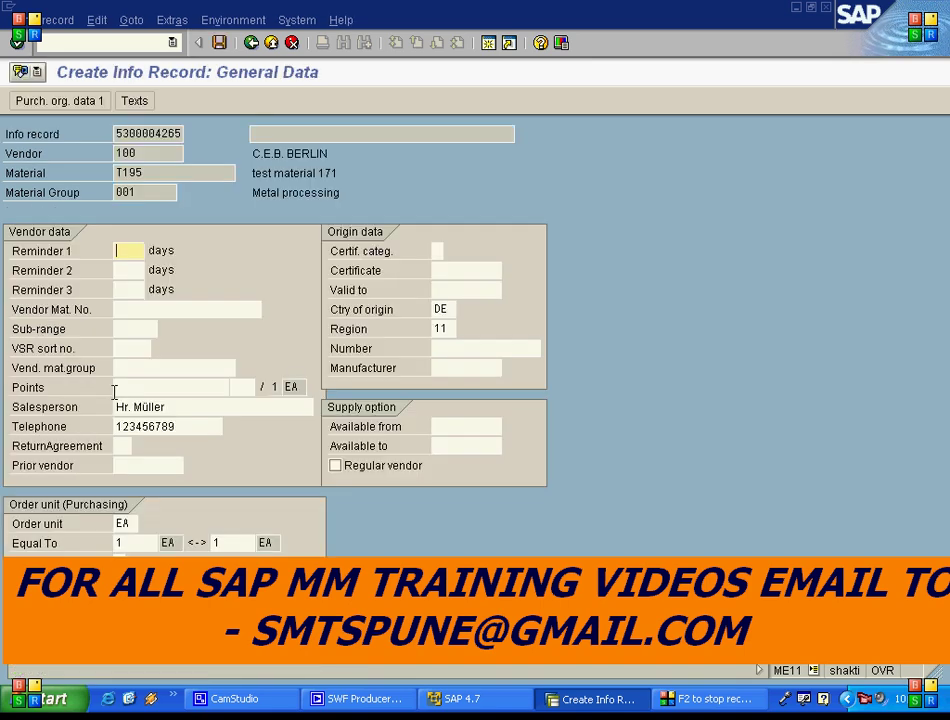
key(Return)
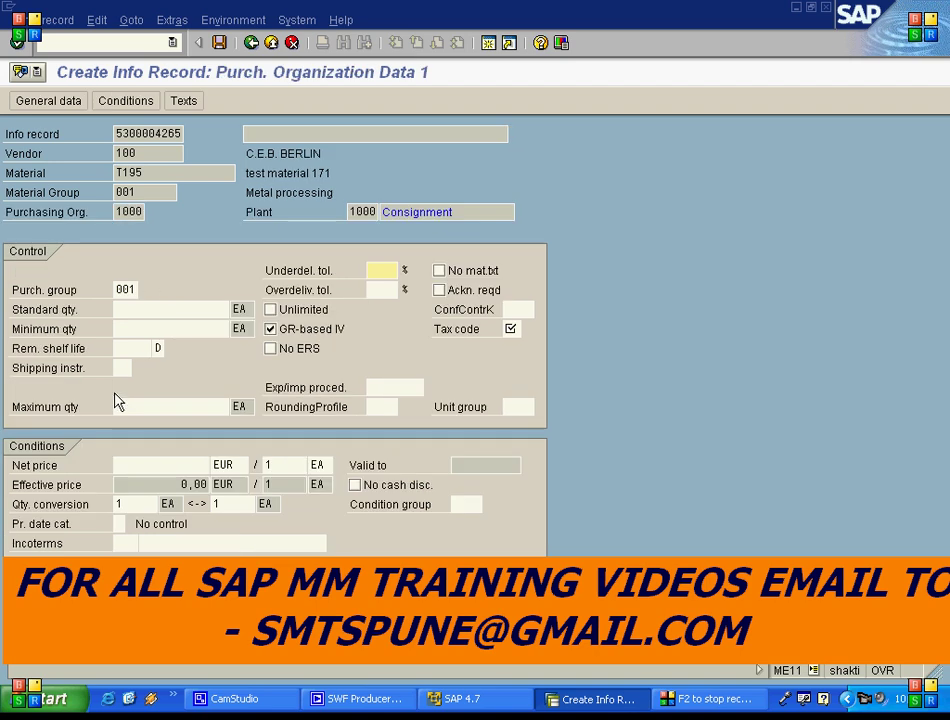
Step: Enter tax code V0 and a net price of 20 EUR per 1 EA, and save the consignment info record
click(515, 330)
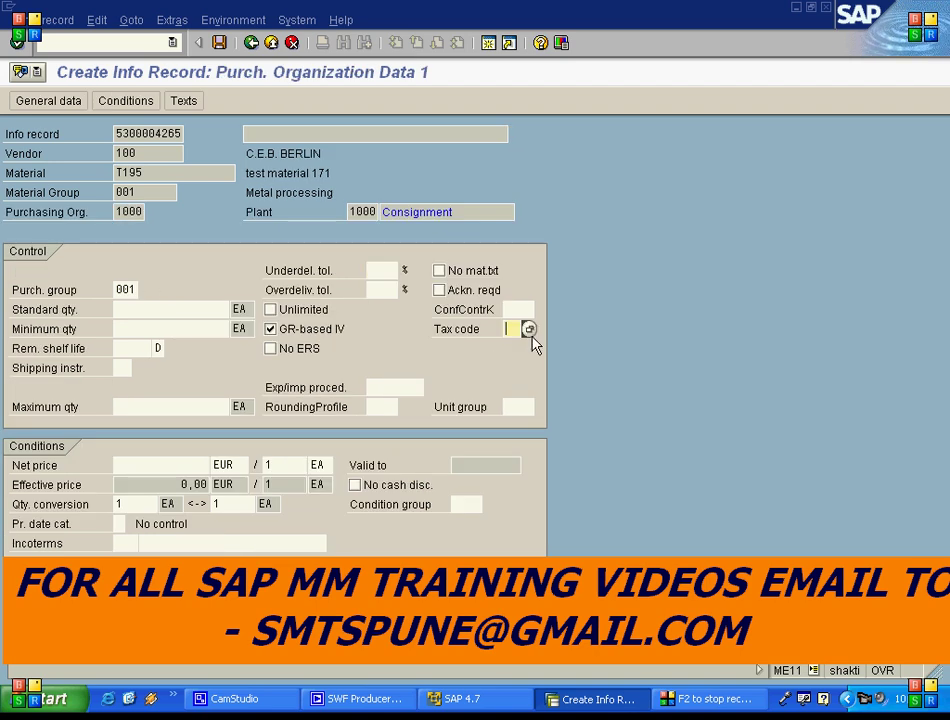
text(V0)
click(201, 465)
text(20)
key(Return)
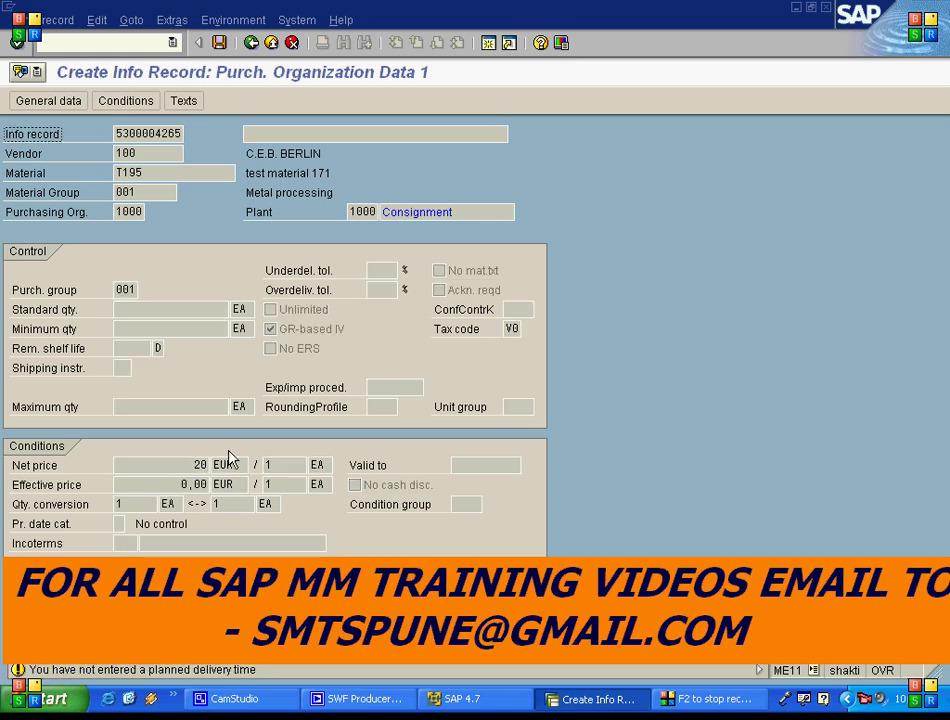
key(Return)
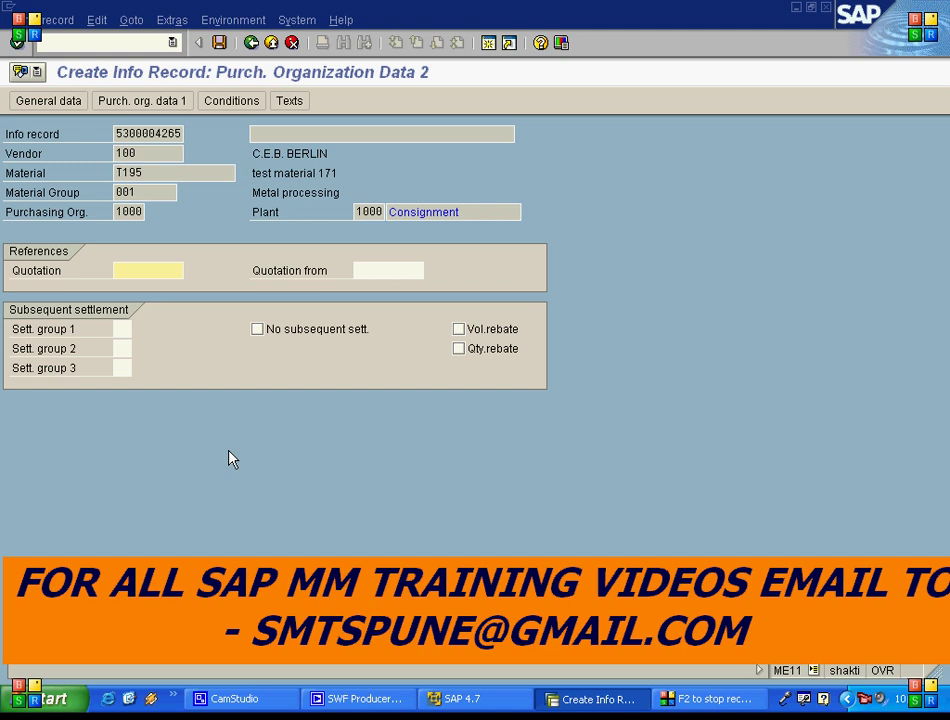
click(218, 44)
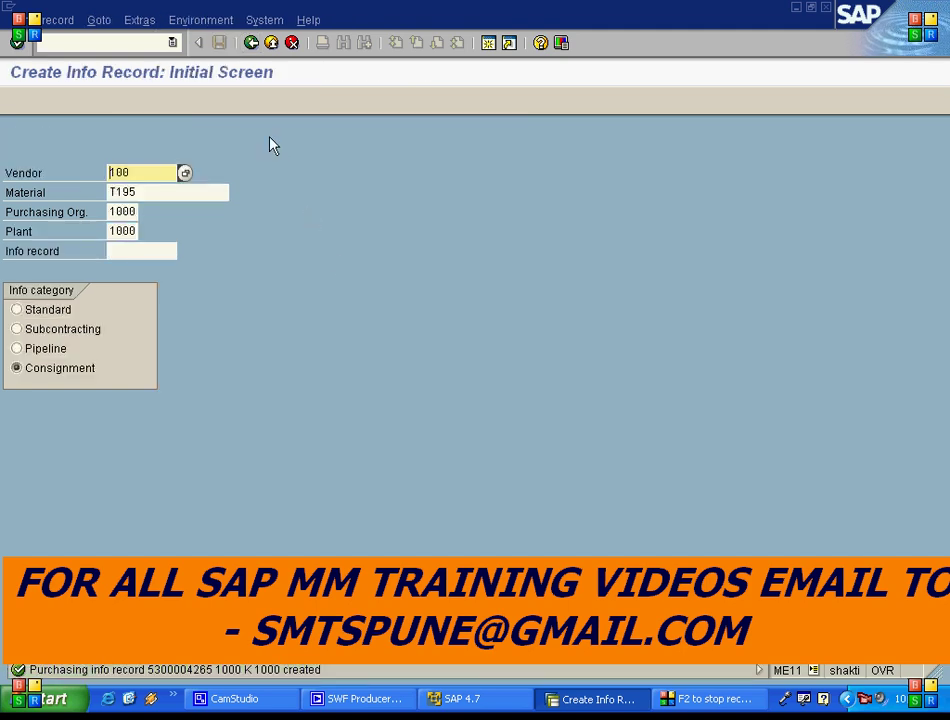
Step: Leave info record creation and start a standard purchase order with transaction ME21N for vendor 100
click(251, 44)
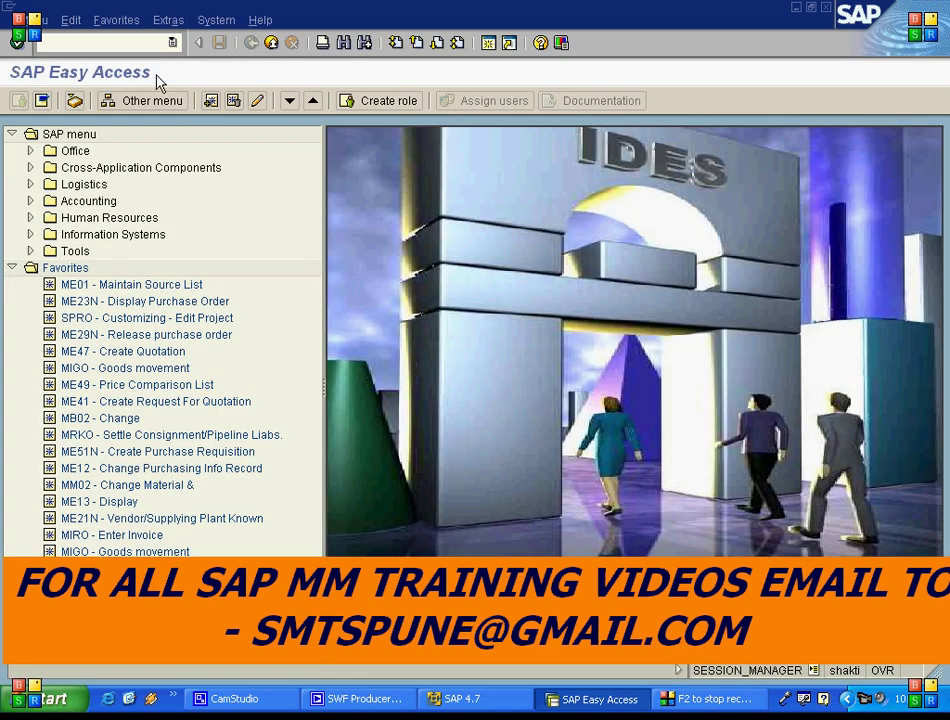
text(ME21N)
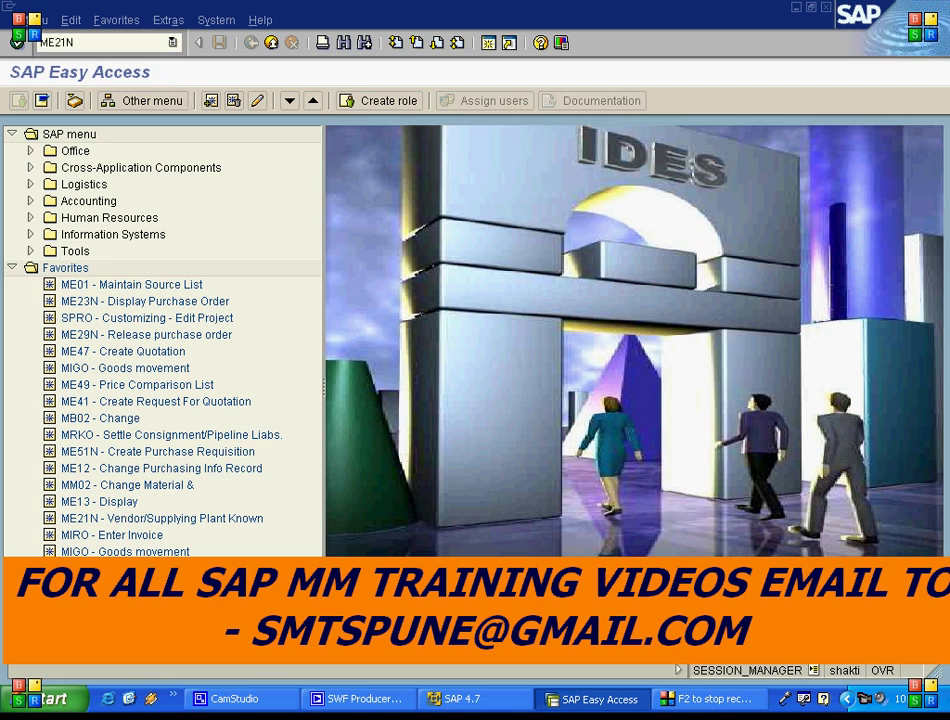
key(Return)
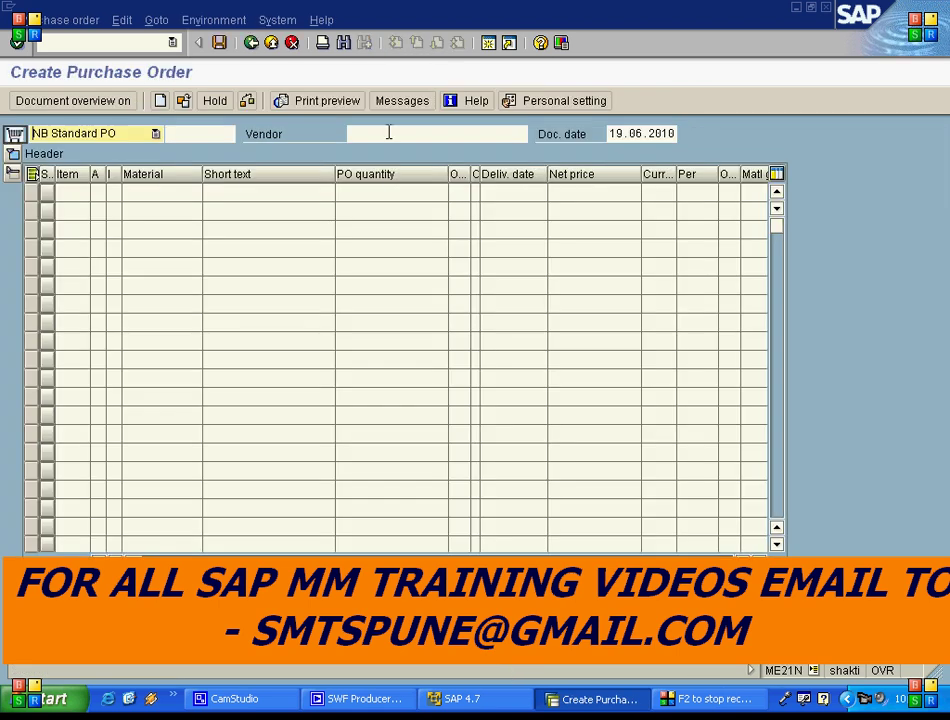
click(390, 133)
text(100)
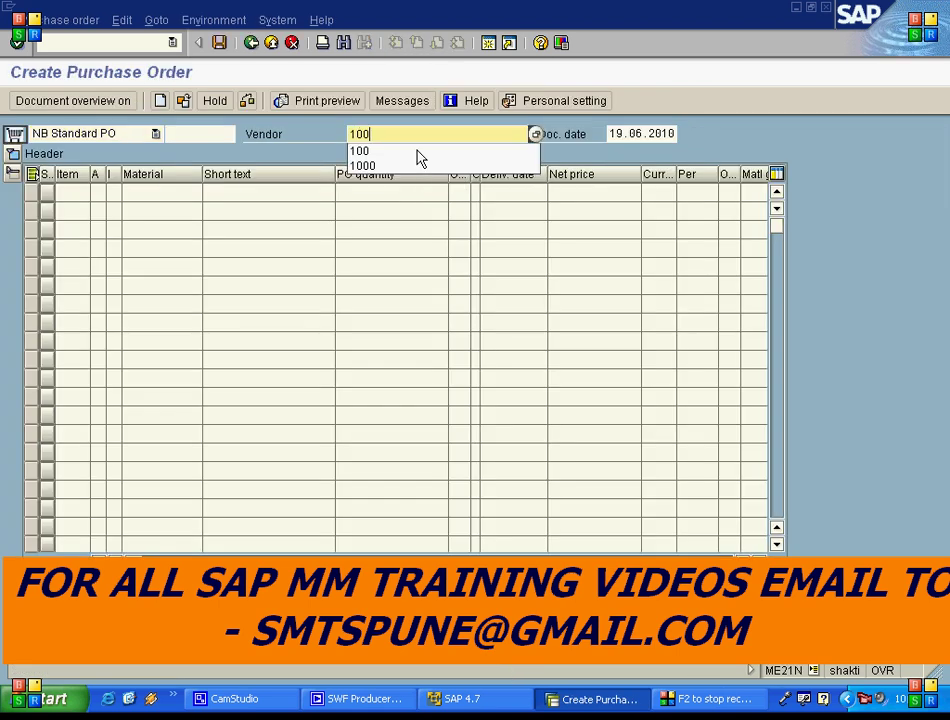
key(Return)
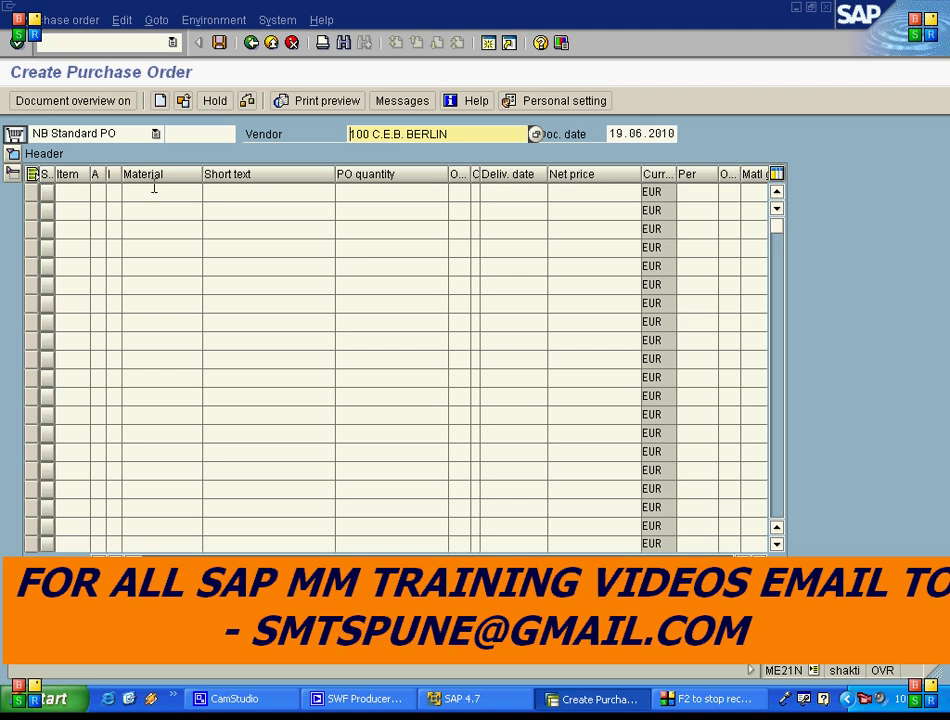
Step: Add an order item for material T195 with a PO quantity of 100
click(153, 190)
text(T195)
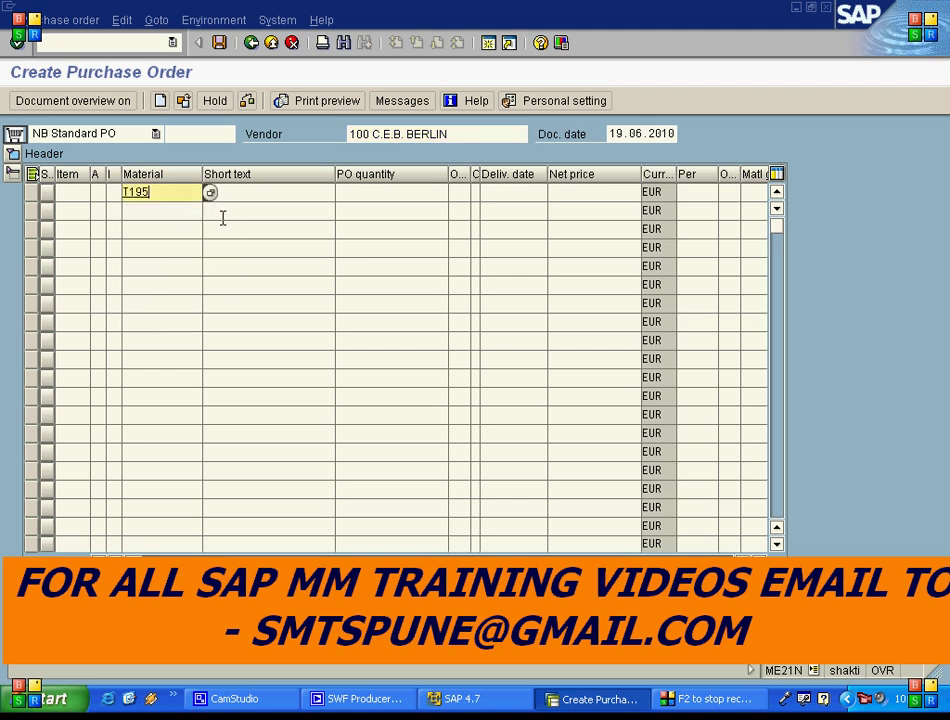
key(Tab)
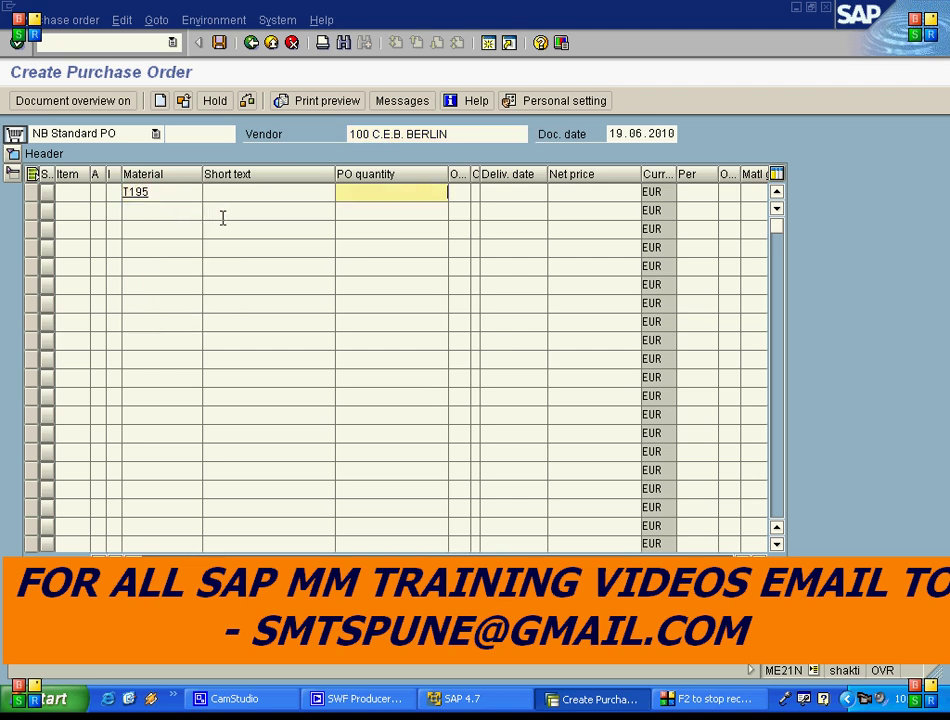
text(100)
key(Return)
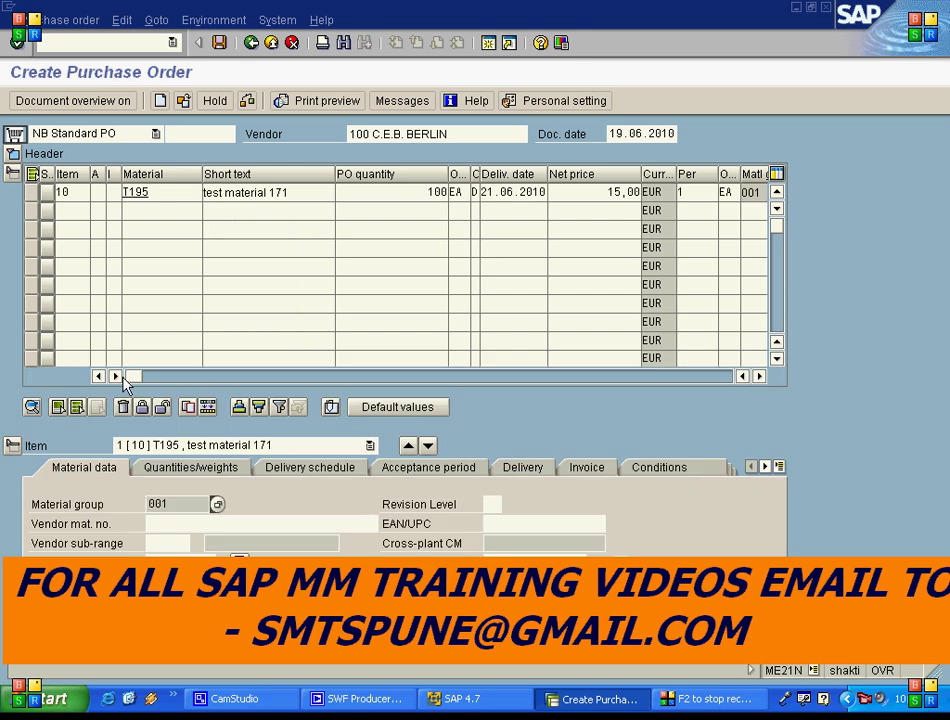
Step: Examine the item's assigned info record and the PB00 gross price in its pricing conditions
drag(132, 380, 355, 390)
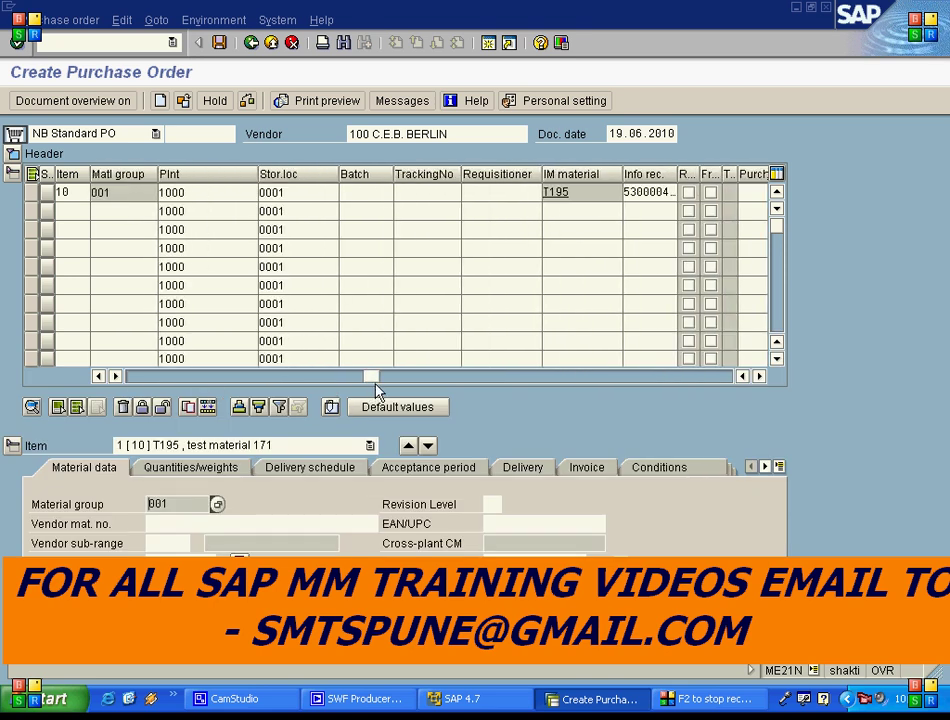
click(641, 194)
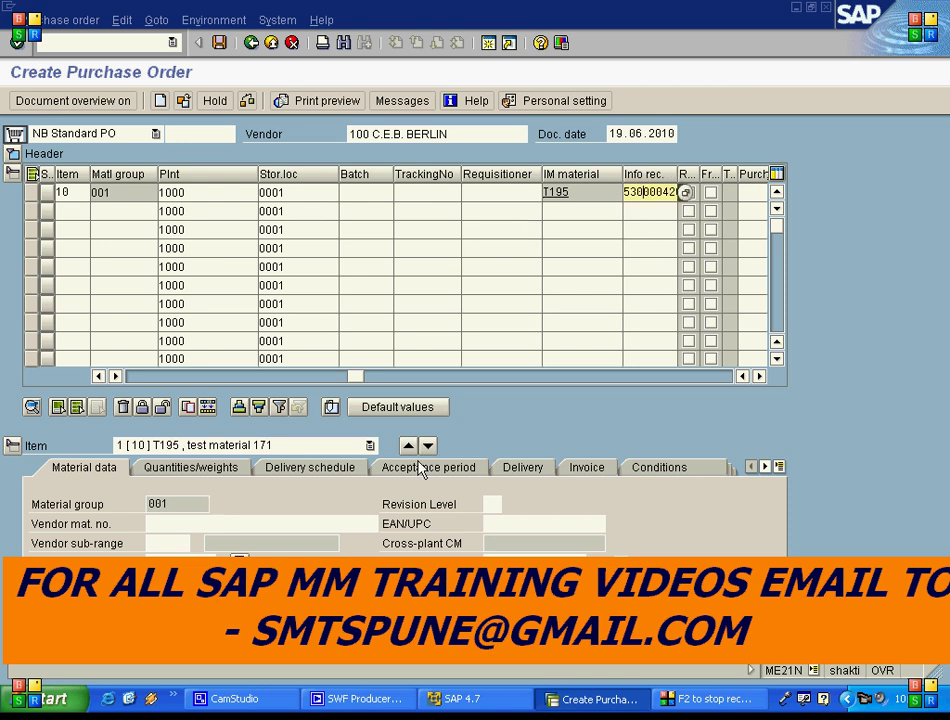
click(643, 470)
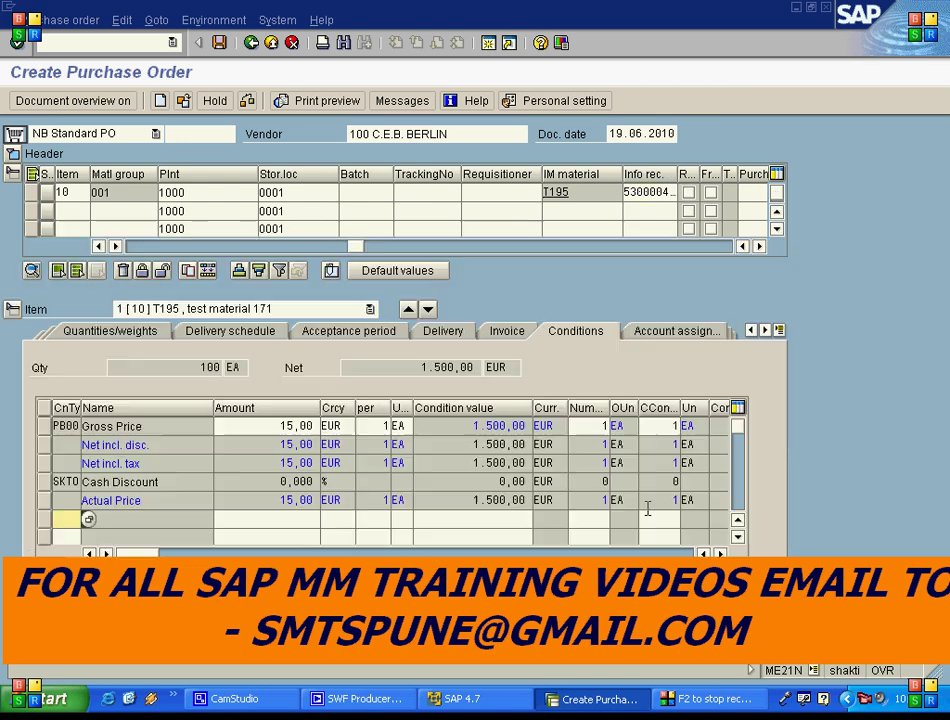
click(300, 426)
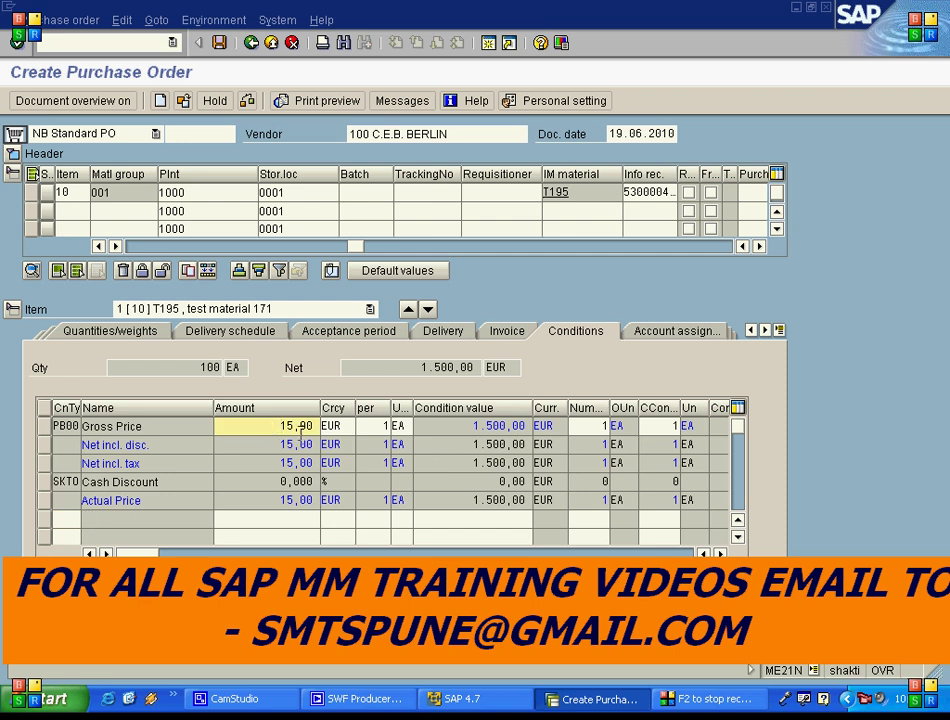
click(44, 426)
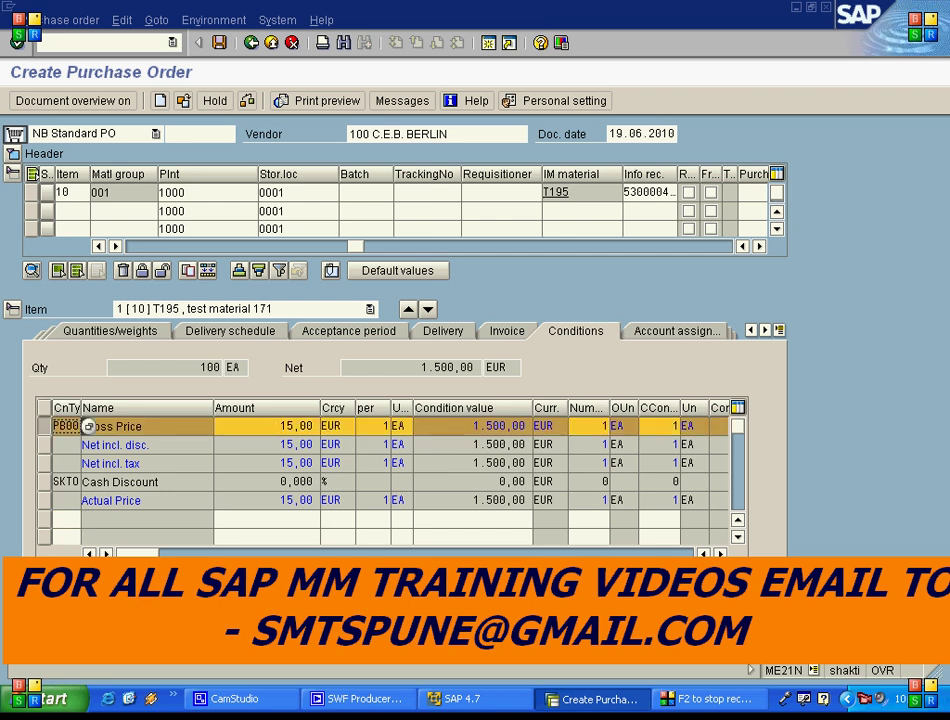
key(F2)
Step: Set the T195 item's category to K (Consignment) and save the purchase order
click(290, 248)
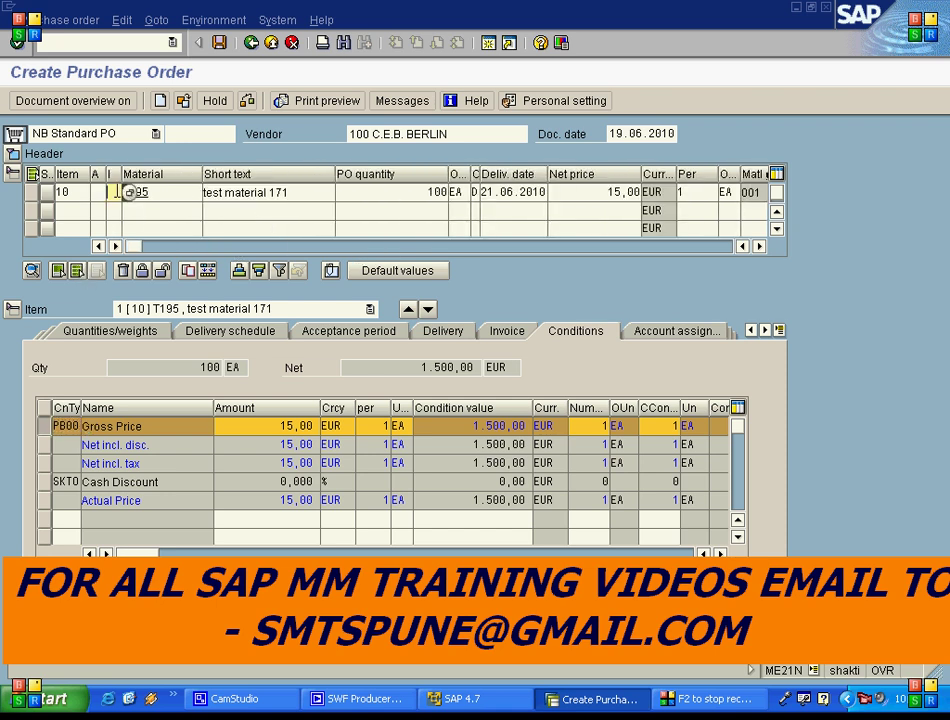
click(128, 197)
key(F4)
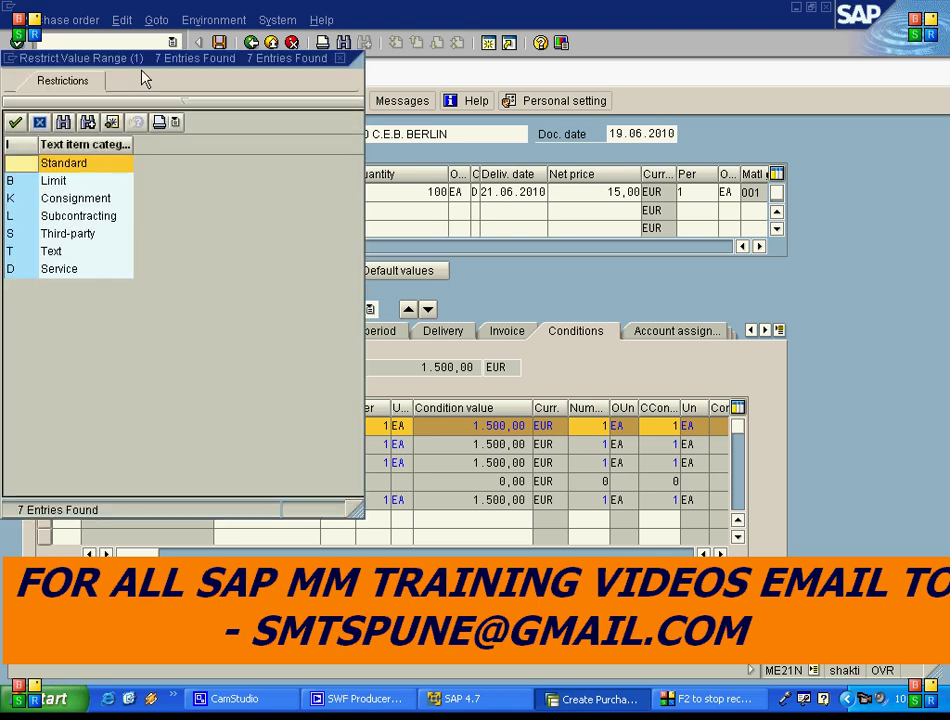
key(Down)
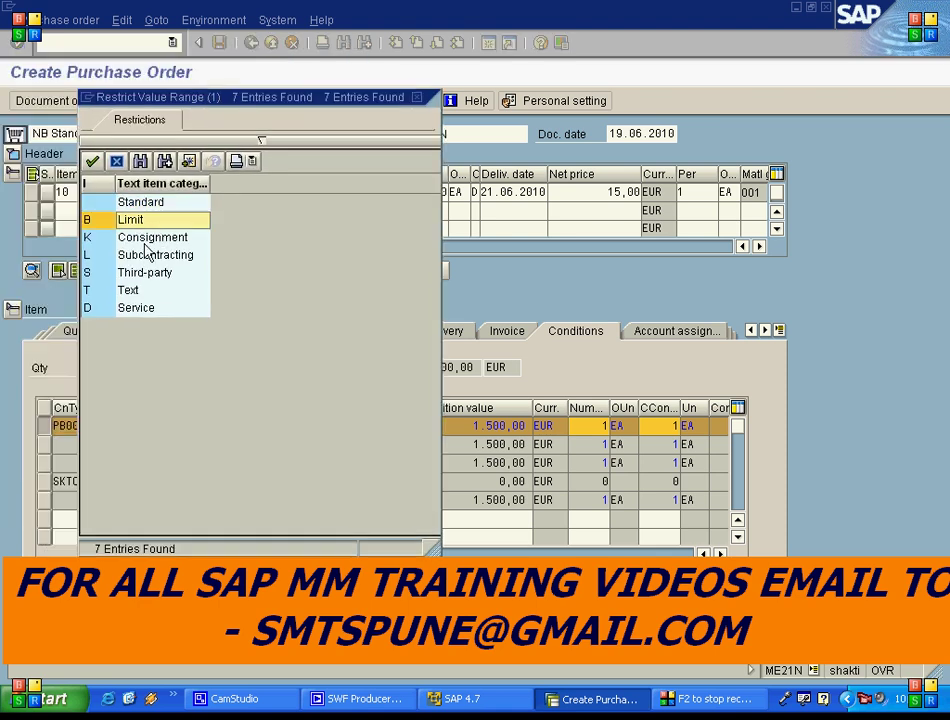
key(Down)
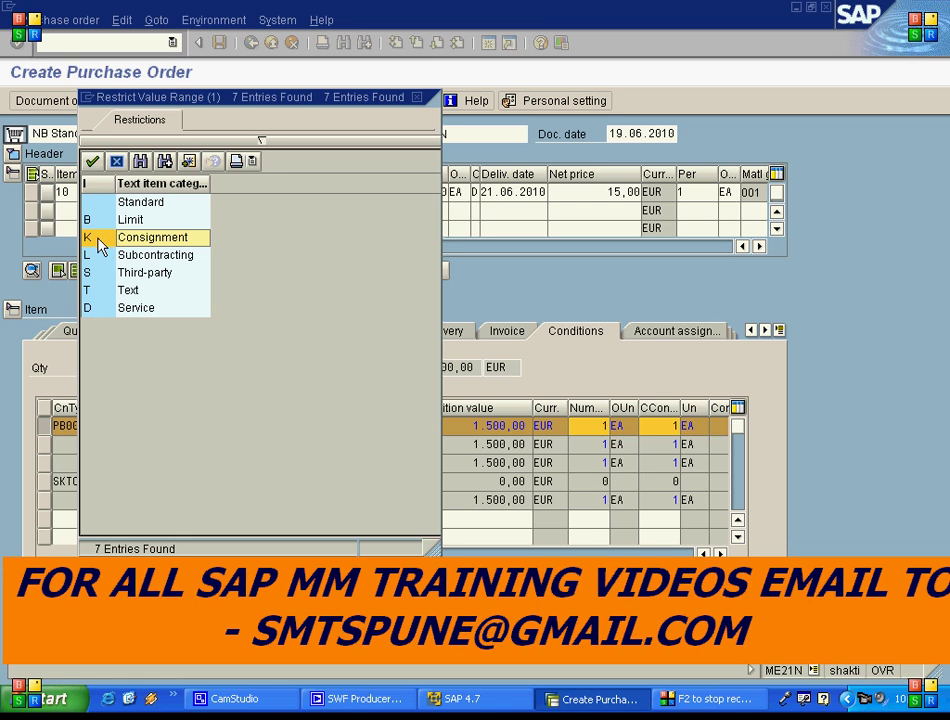
double_click(98, 247)
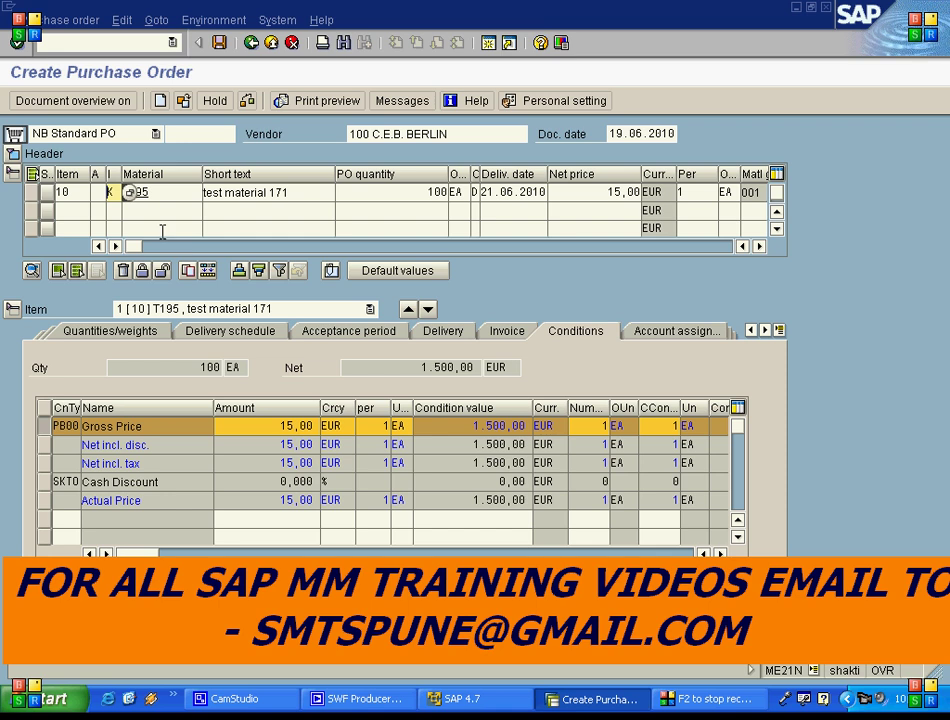
key(Return)
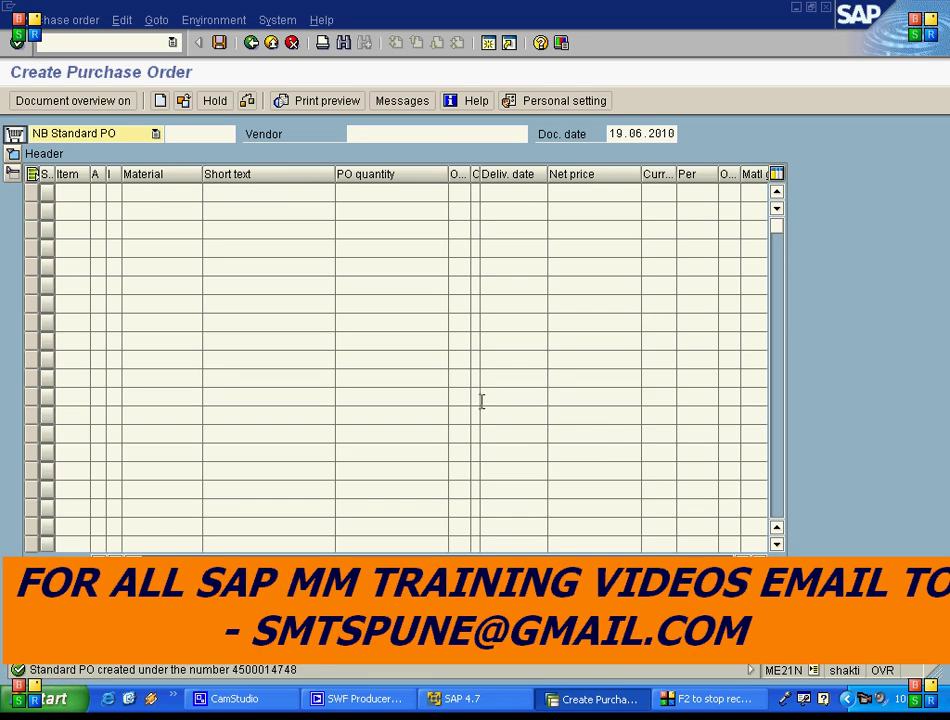
Step: Display the newly saved consignment purchase order
click(183, 101)
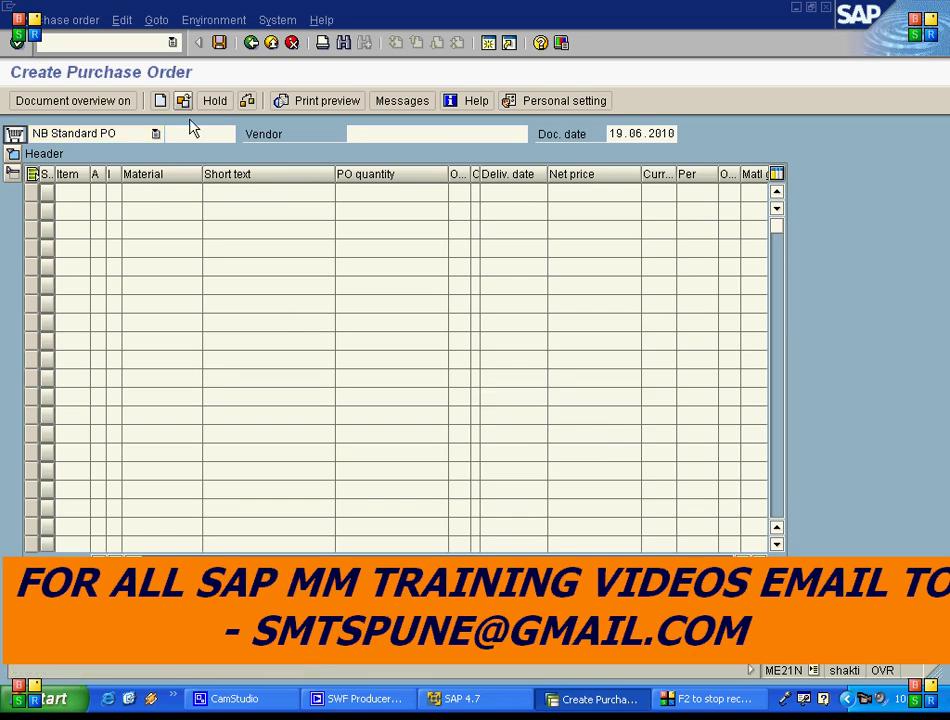
click(85, 288)
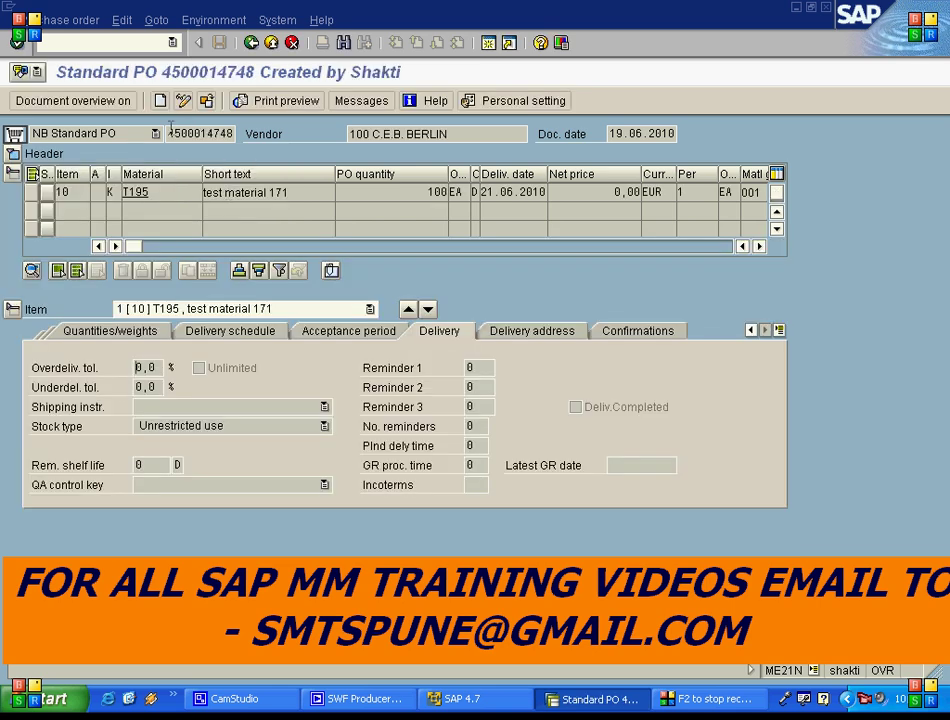
Step: Load the saved consignment purchase order into a goods receipt in MIGO, using the order number copied from the document
drag(168, 133, 234, 133)
key(ctrl+c)
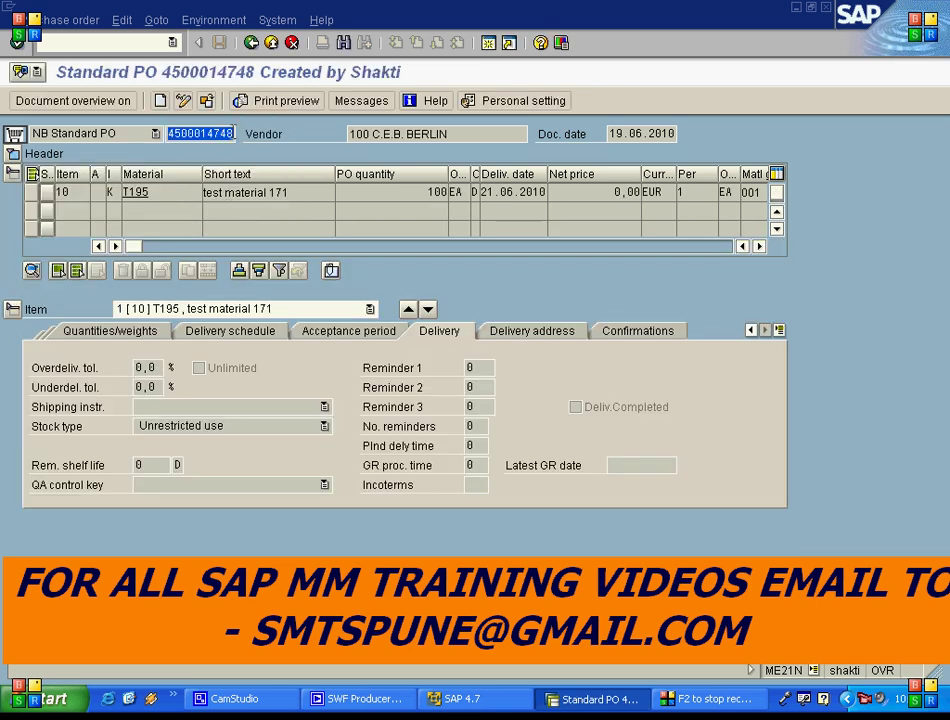
click(108, 42)
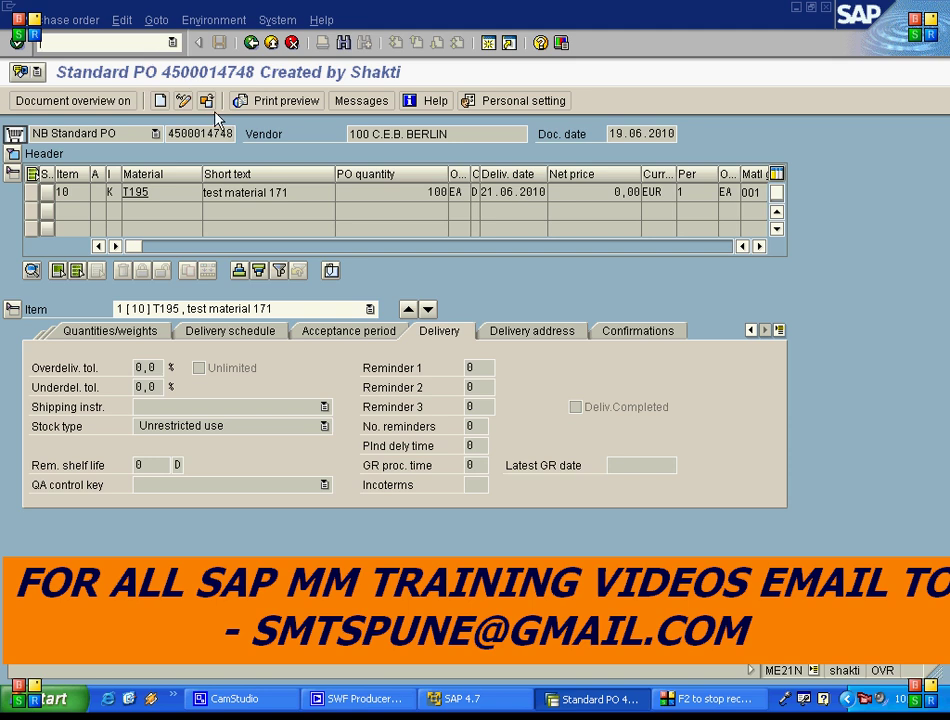
text(/OMIG)
key(Return)
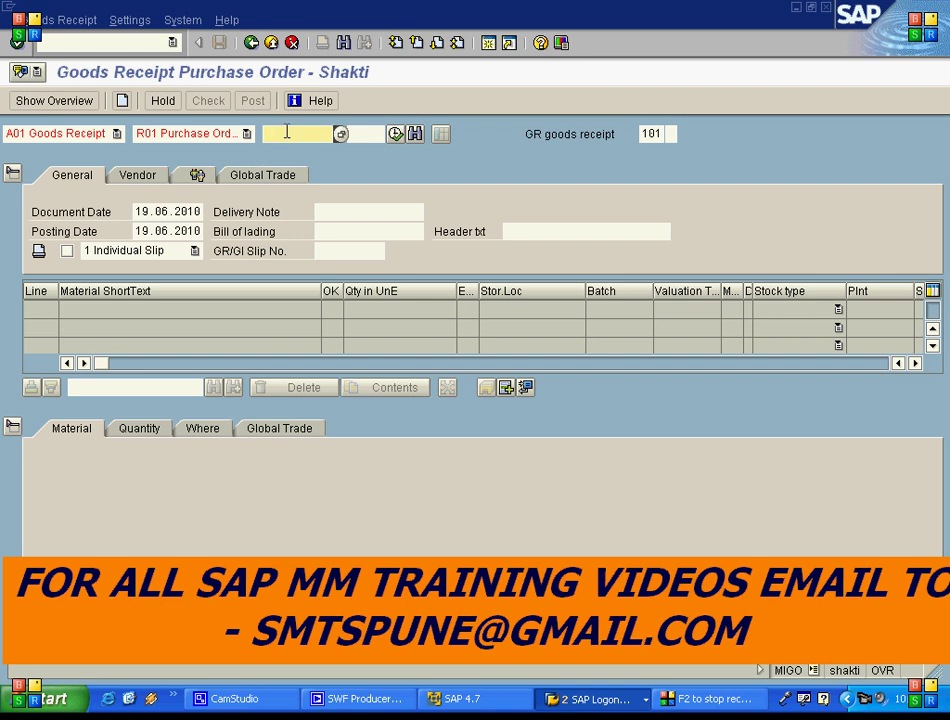
key(ctrl+v)
click(397, 135)
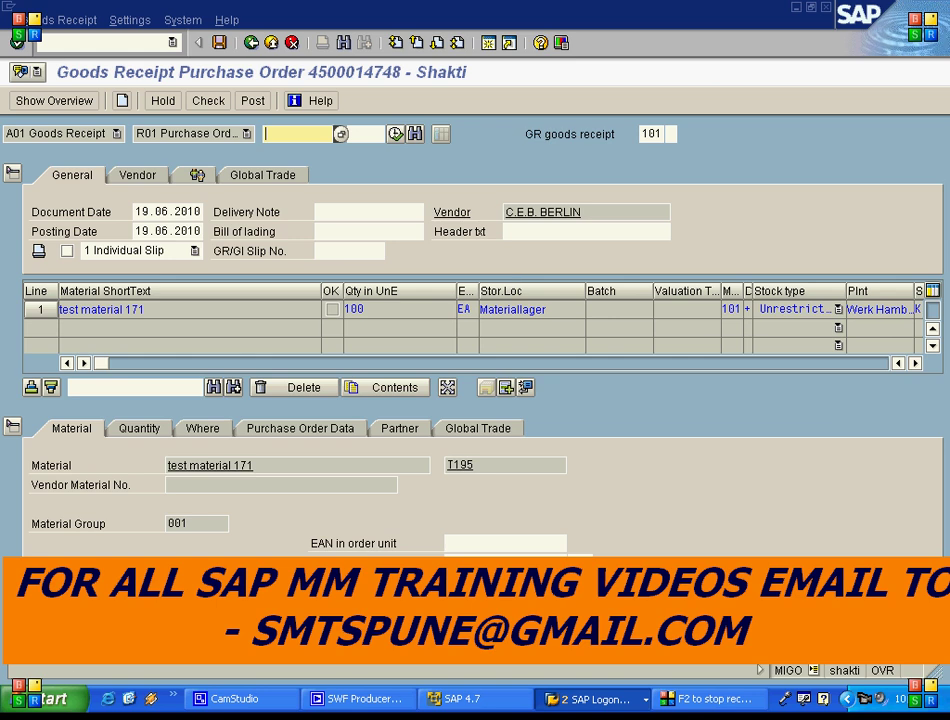
Step: Mark the T195 receipt line as OK and check its quantity in unit of entry
click(332, 309)
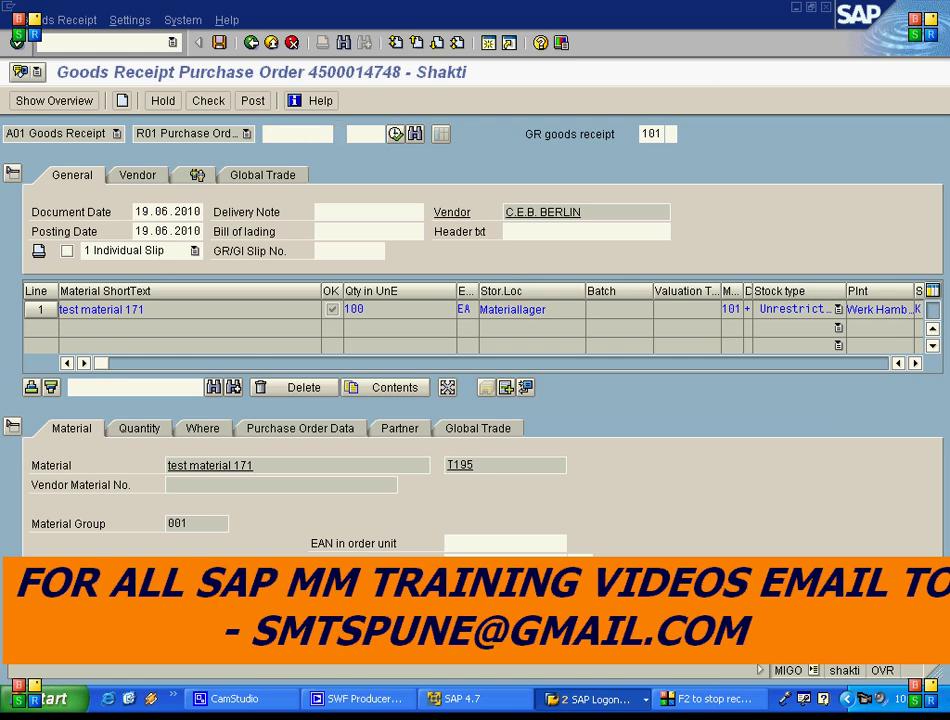
click(139, 428)
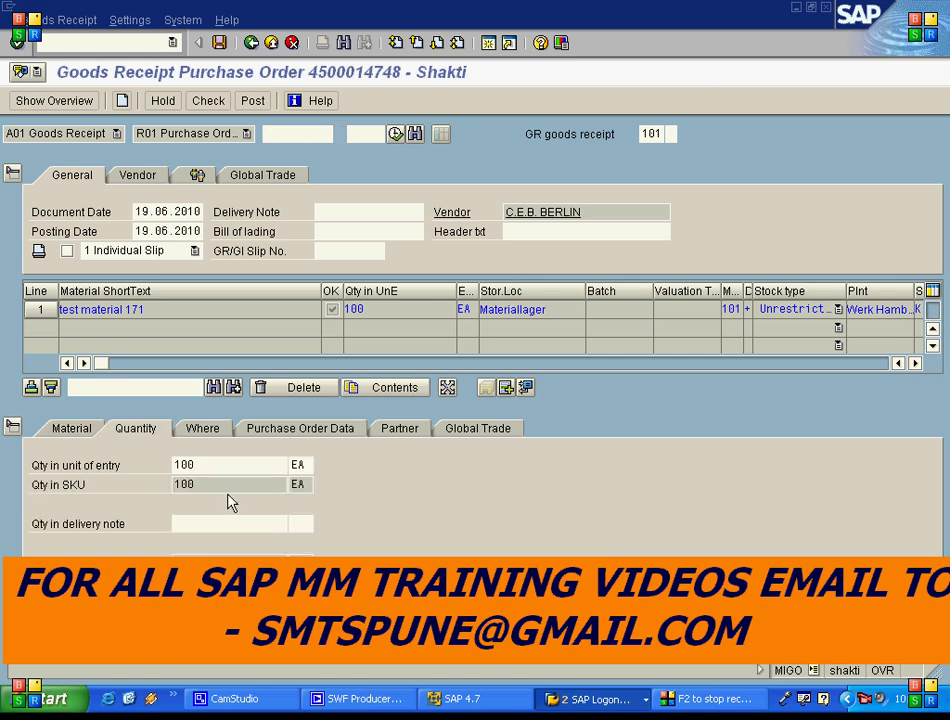
click(208, 464)
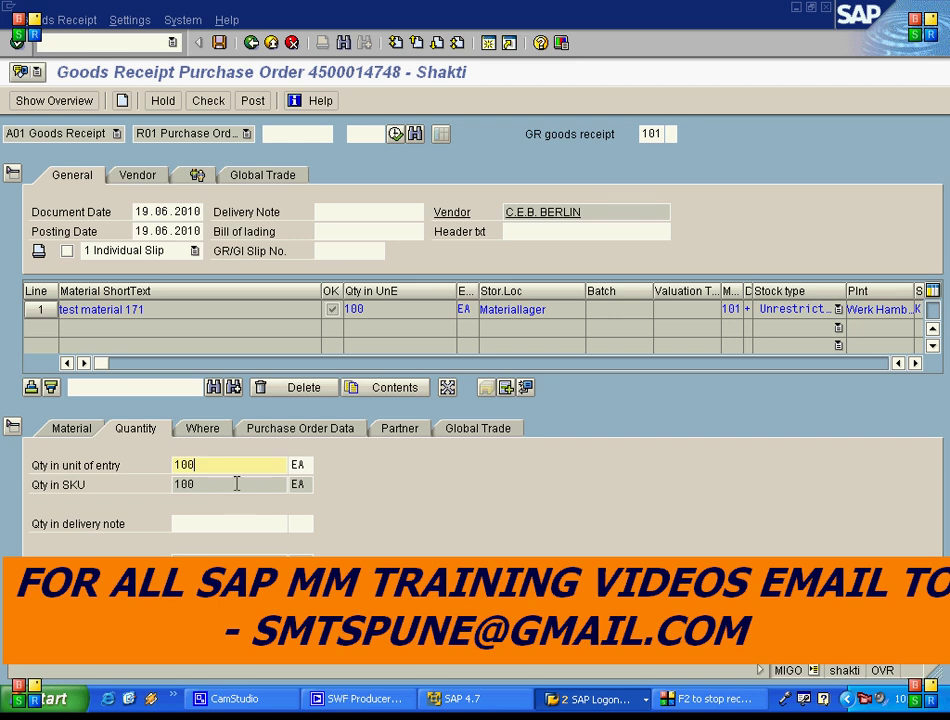
Step: Examine the receipt line's movement type and look up the meaning of its special stock indicator, K
click(202, 430)
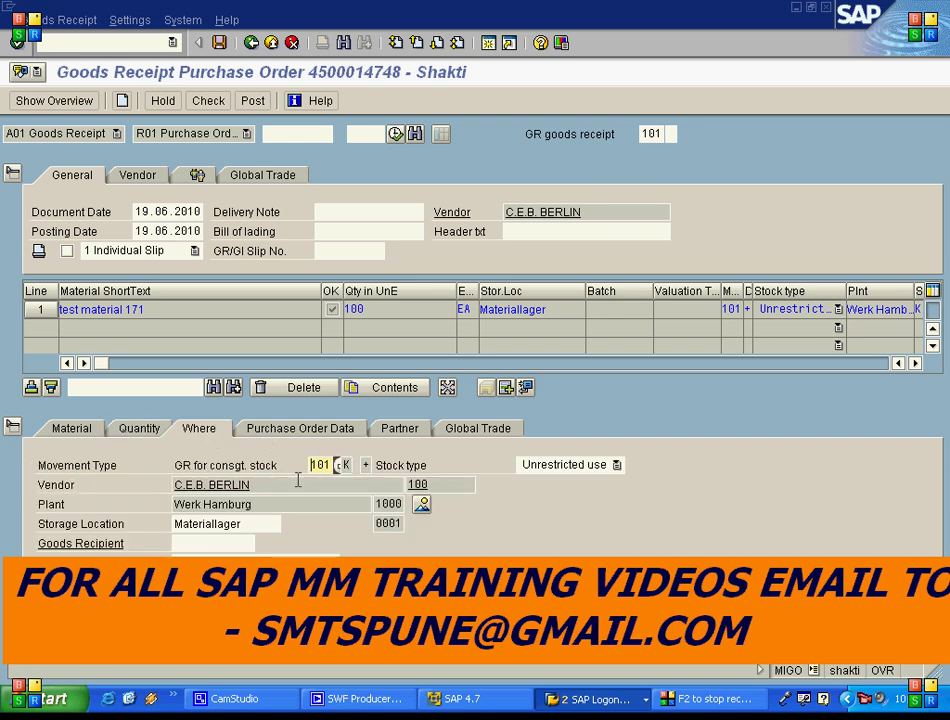
click(218, 467)
click(318, 465)
key(Tab)
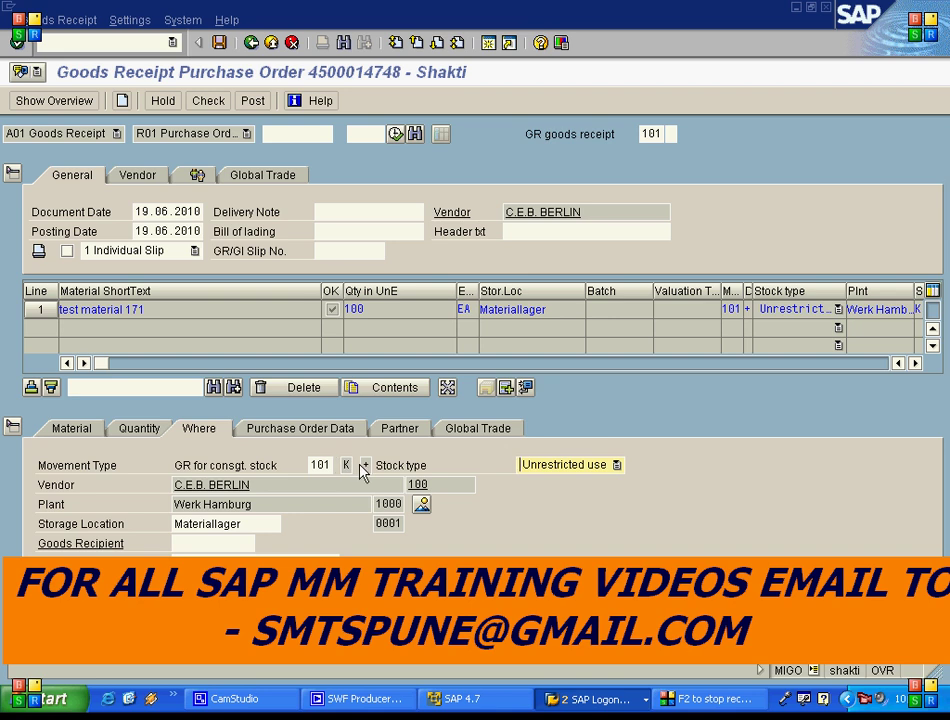
click(360, 467)
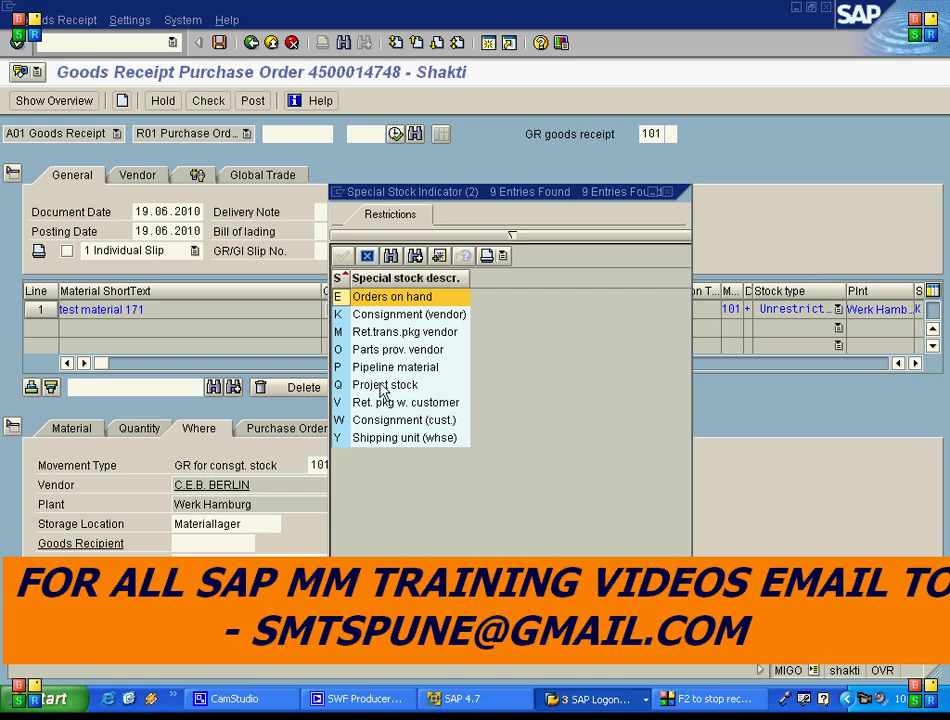
double_click(364, 316)
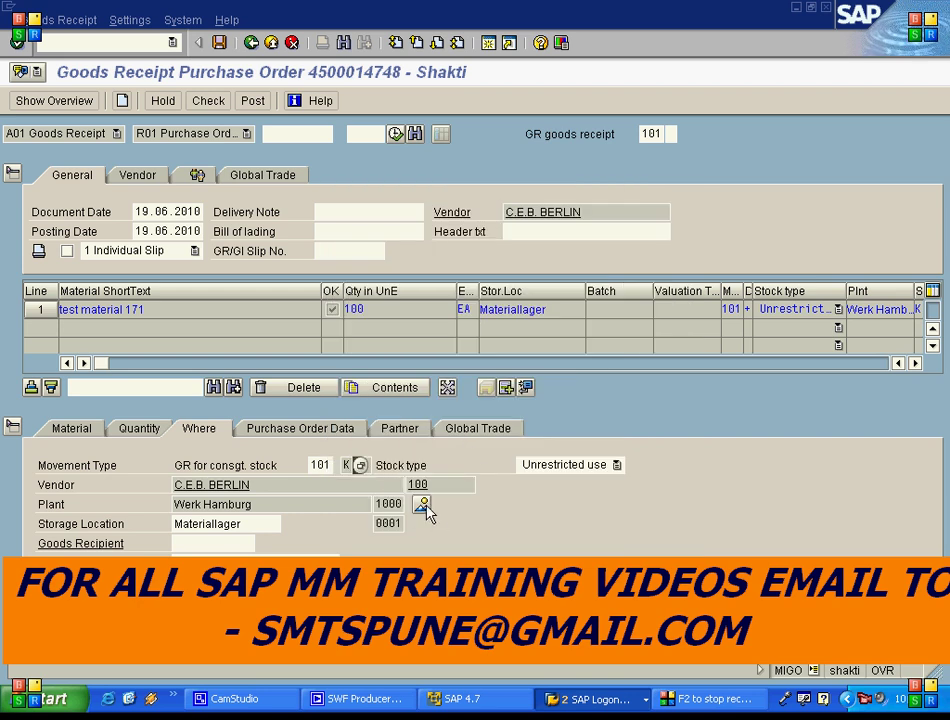
Step: Examine T195's stock overview and its Accounting 1 valuation data for plant 1000
key(Return)
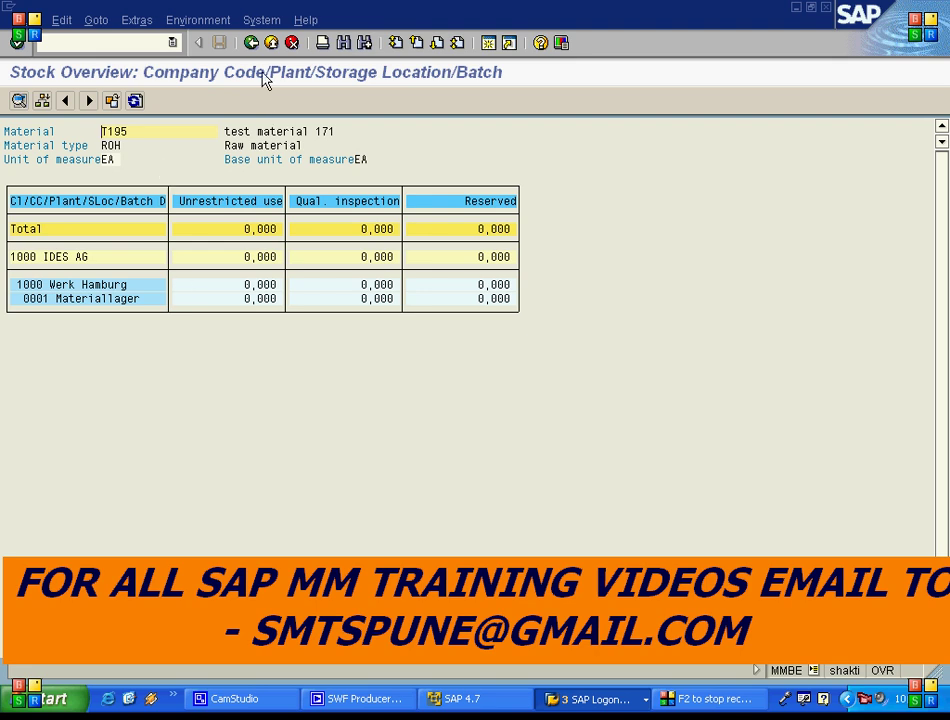
click(251, 43)
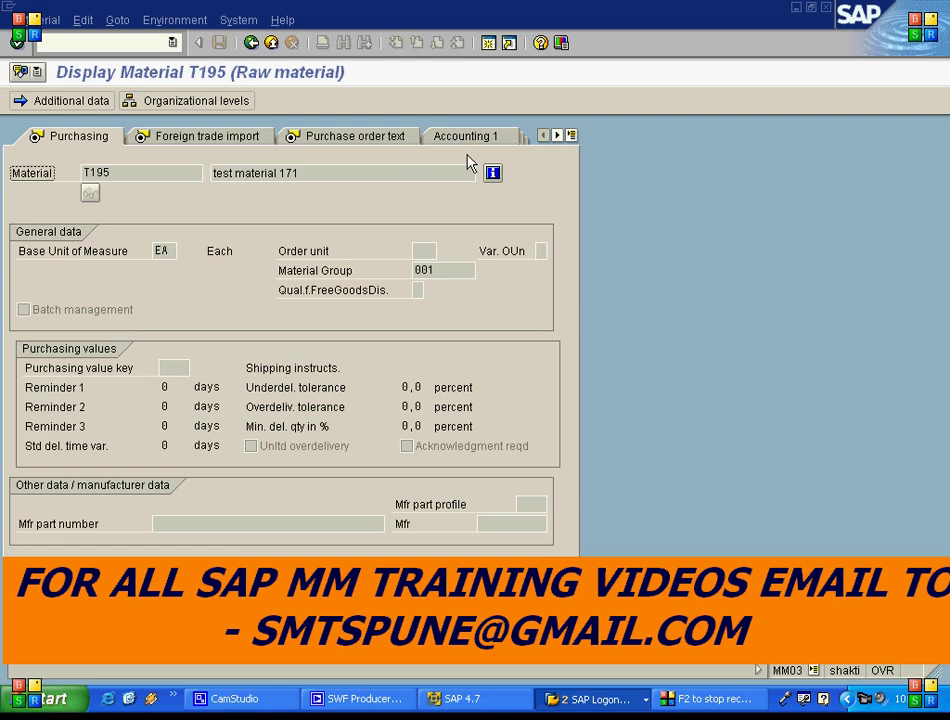
click(465, 142)
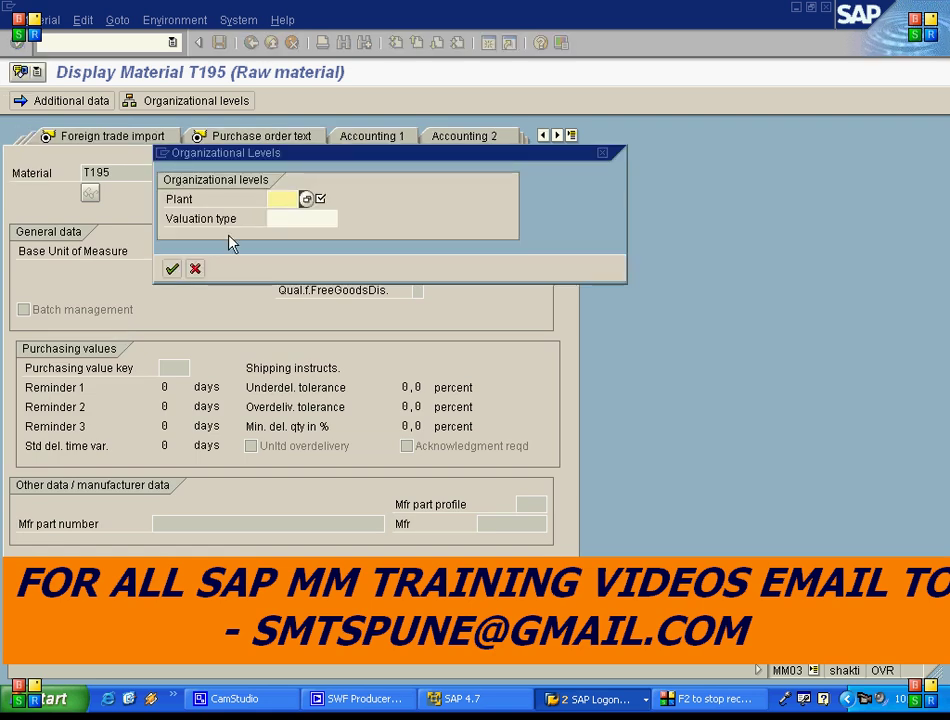
text(1000)
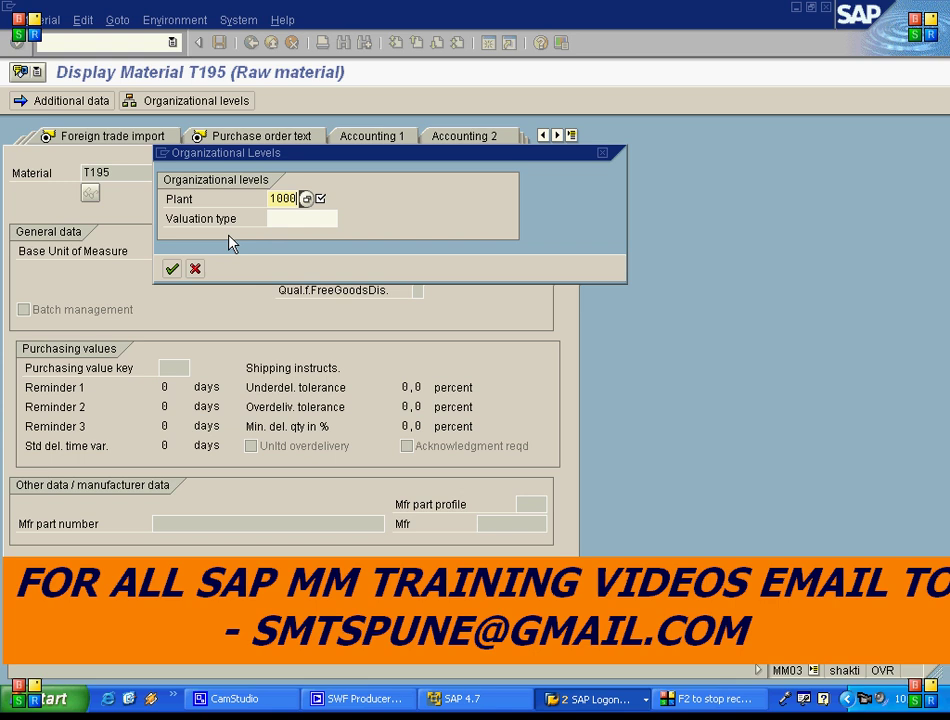
key(Return)
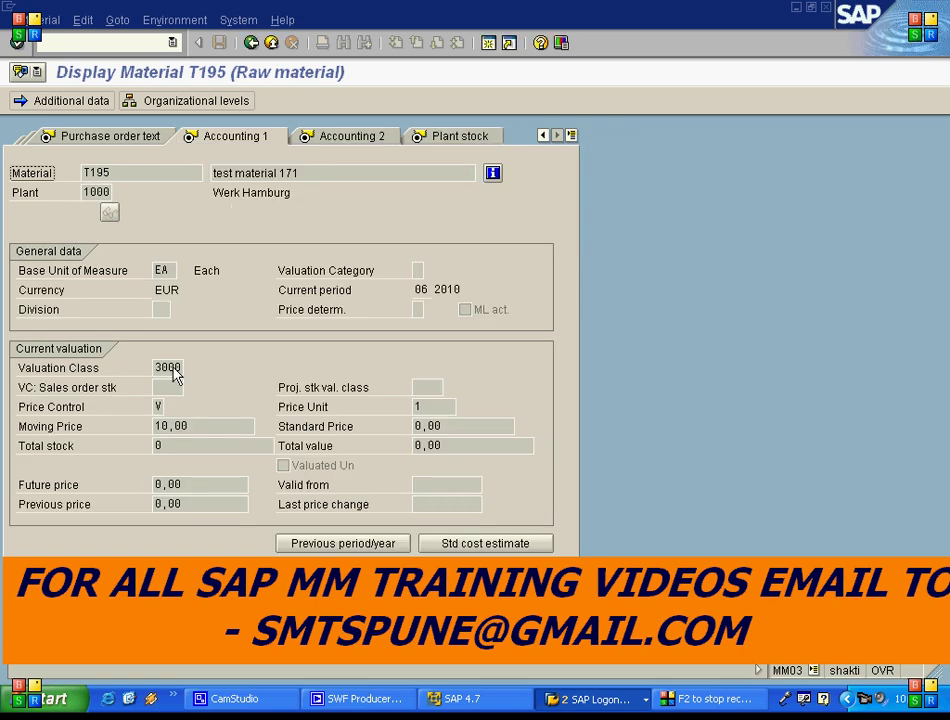
click(178, 445)
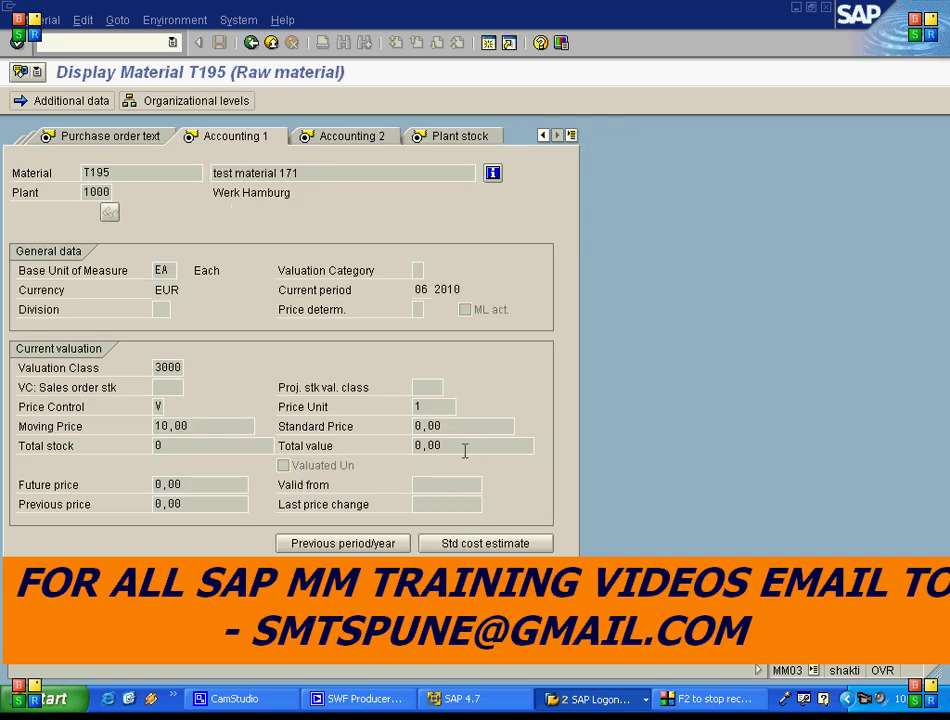
Step: Post the goods receipt and display the resulting material document
click(251, 42)
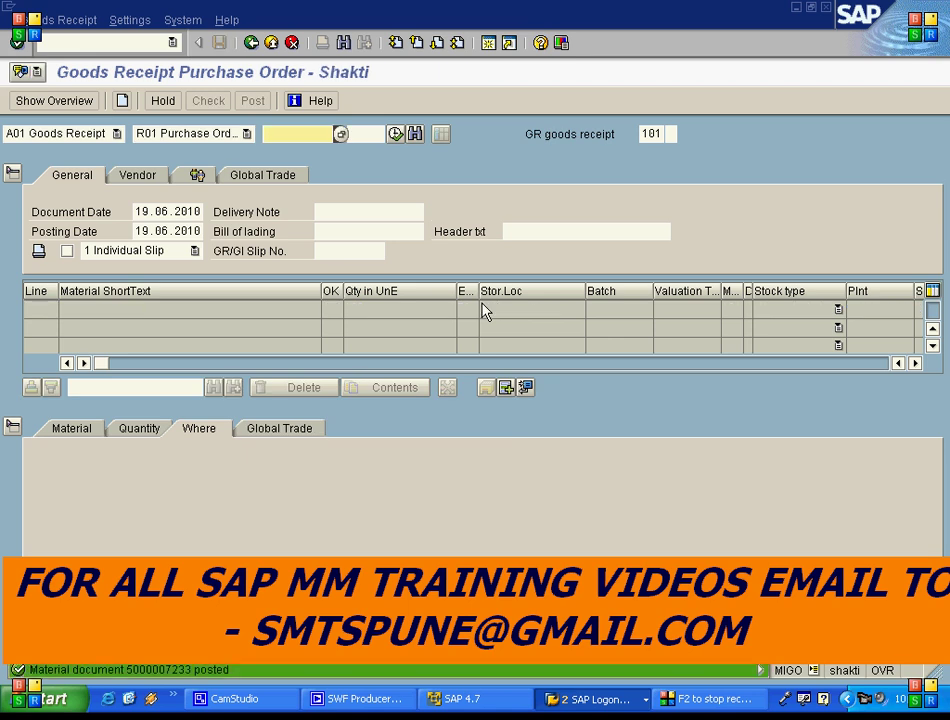
click(117, 134)
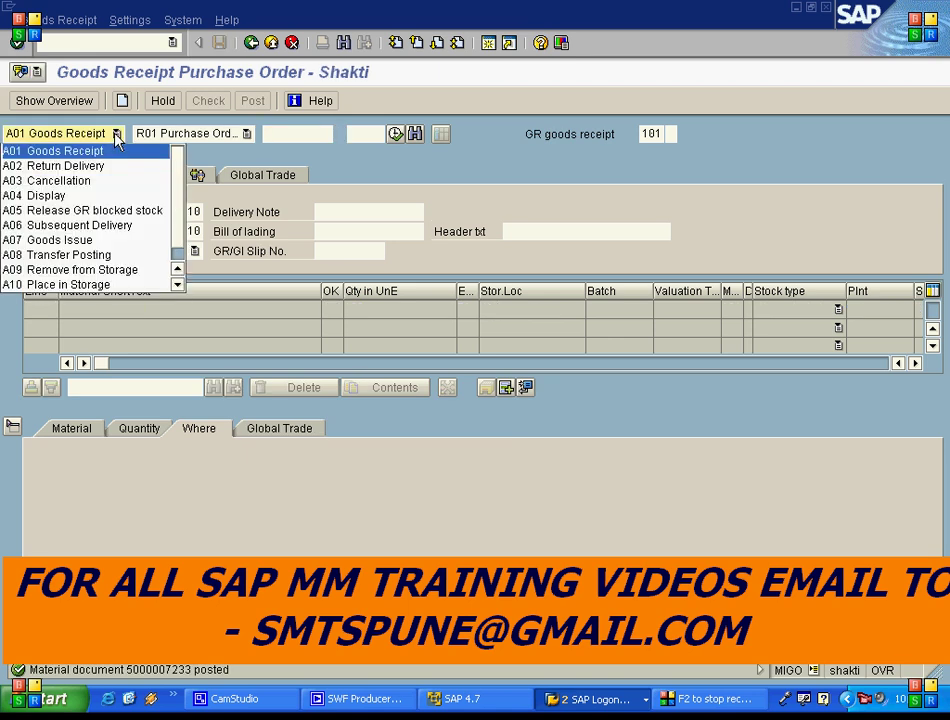
click(110, 196)
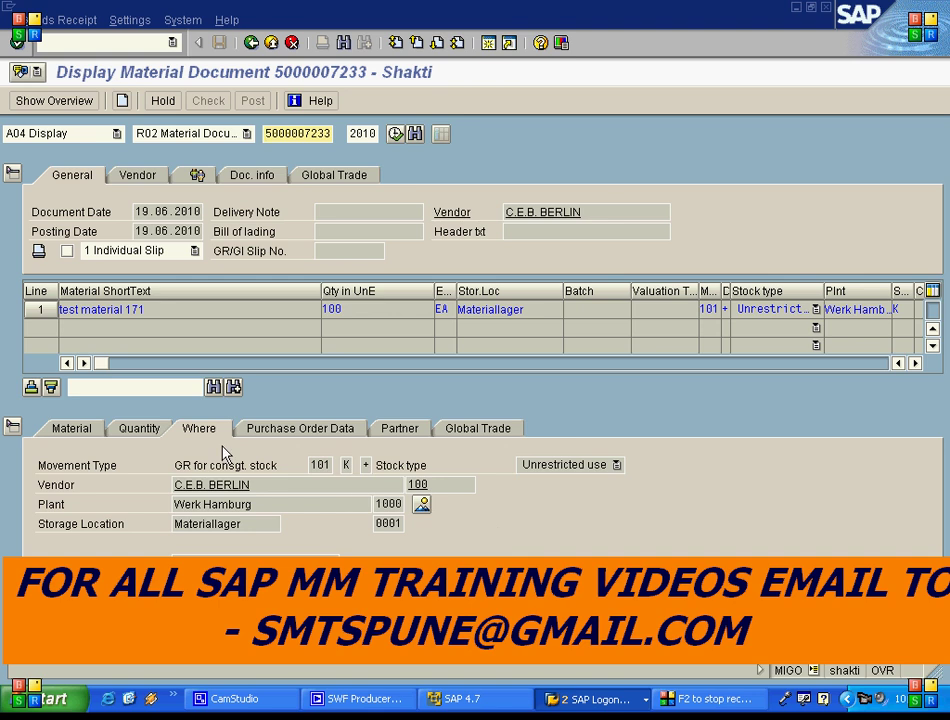
Step: Examine T195's vendor consignment stock in the stock overview, including the breakdown by vendor
click(422, 507)
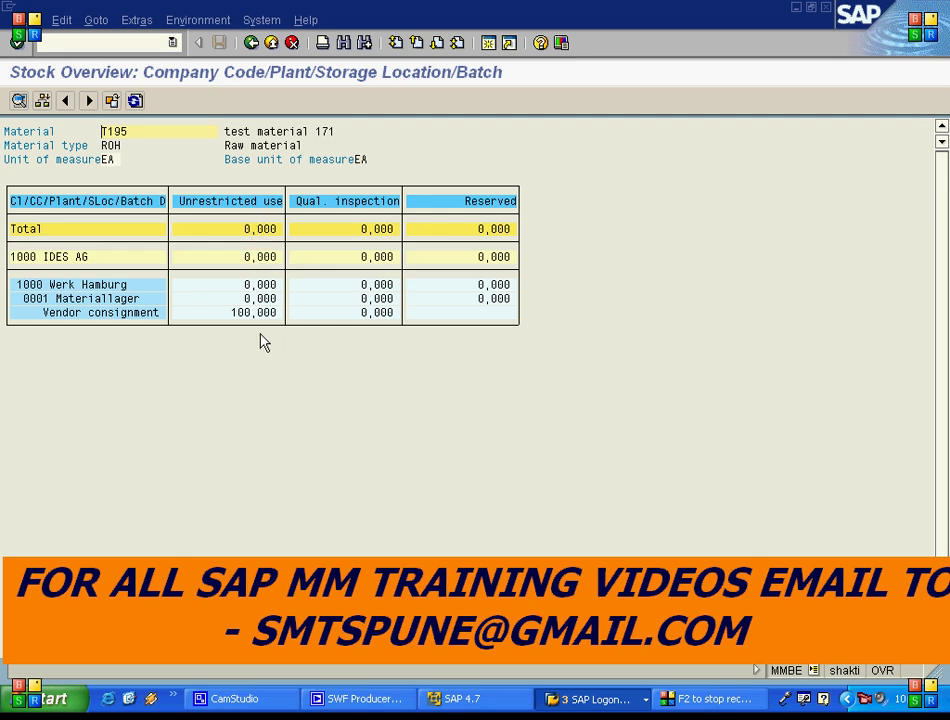
click(240, 312)
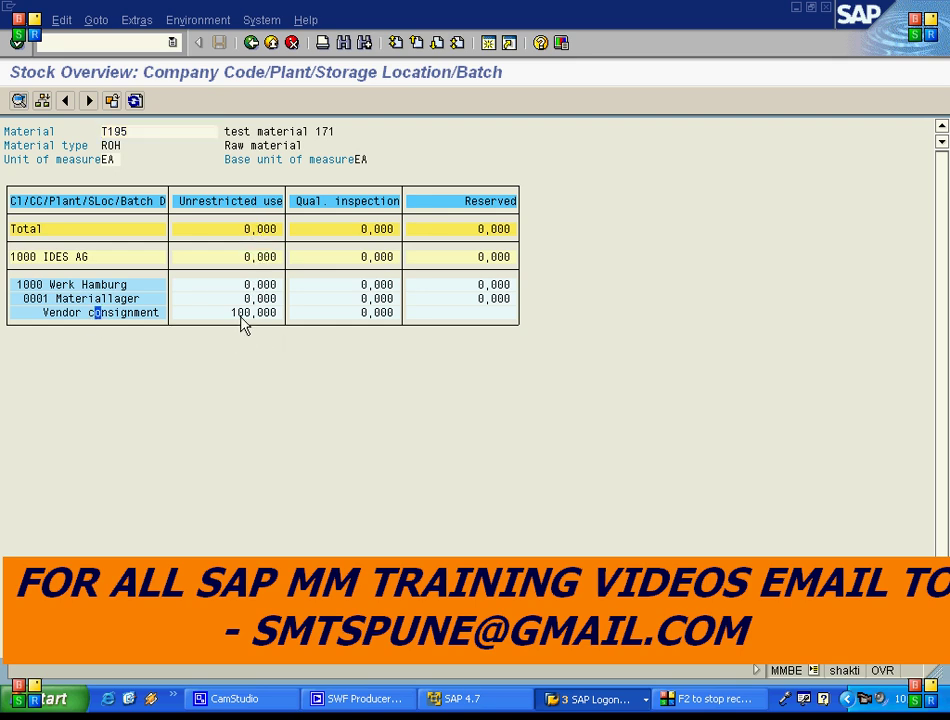
double_click(122, 313)
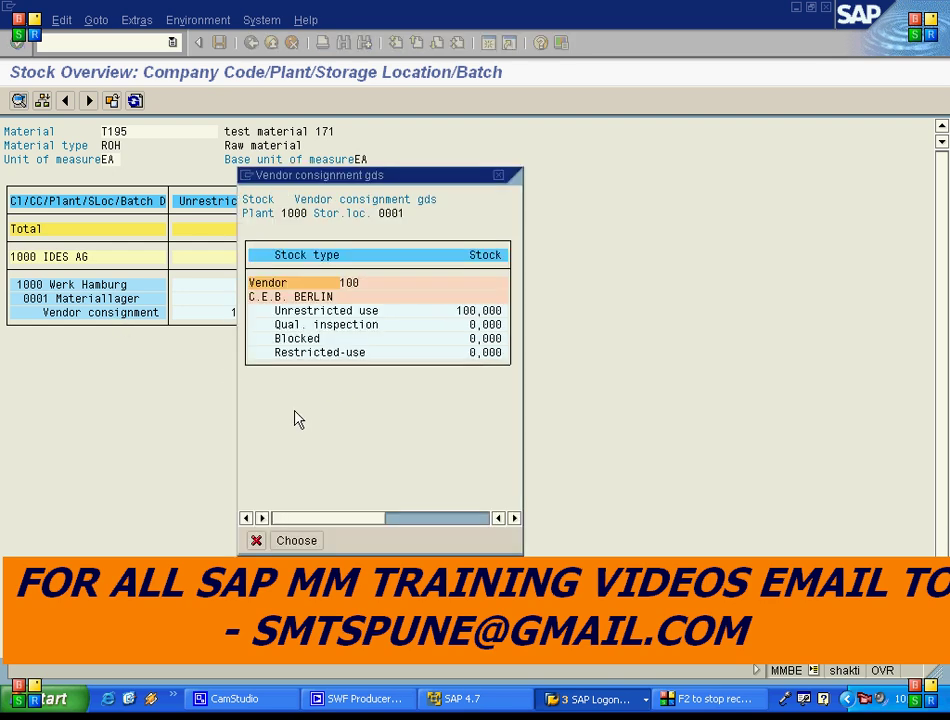
click(350, 284)
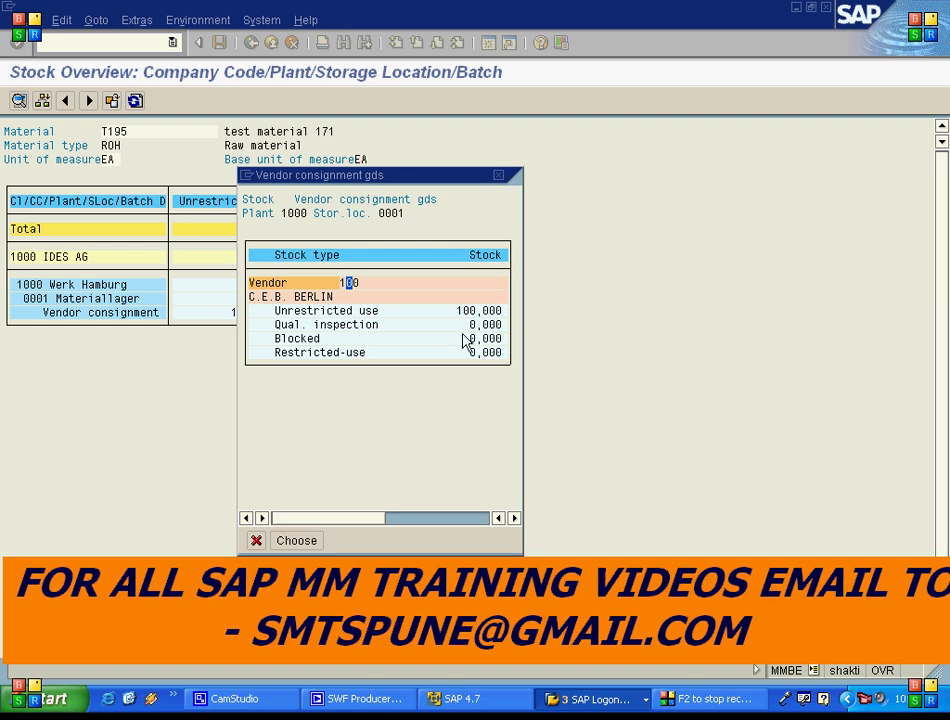
click(257, 541)
click(251, 43)
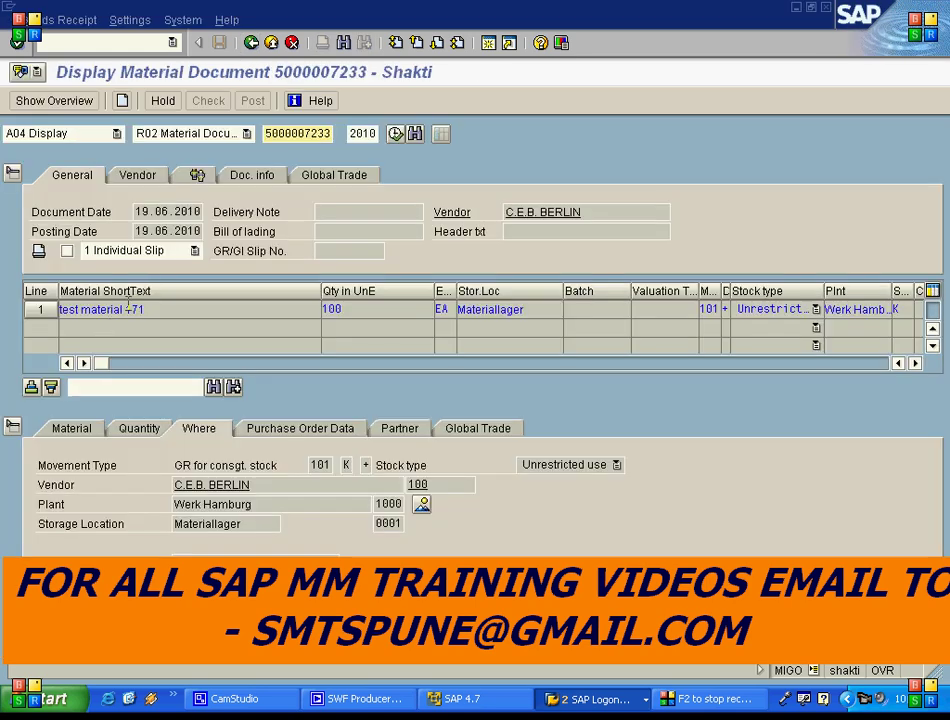
Step: Recheck T195's total stock and value in the Accounting 1 data for plant 1000 after the receipt
double_click(124, 310)
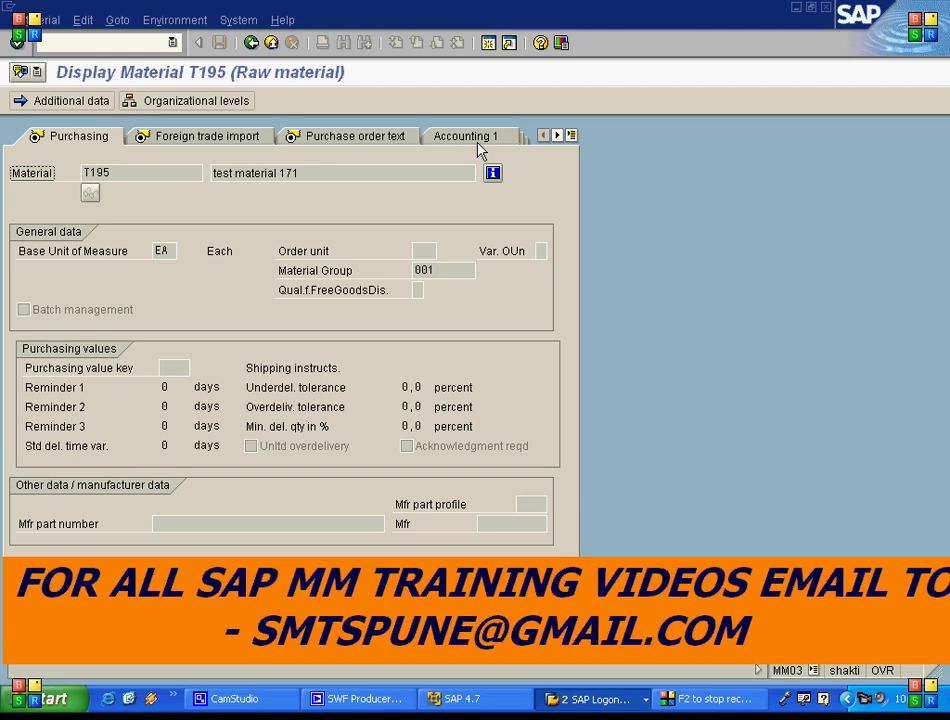
click(479, 147)
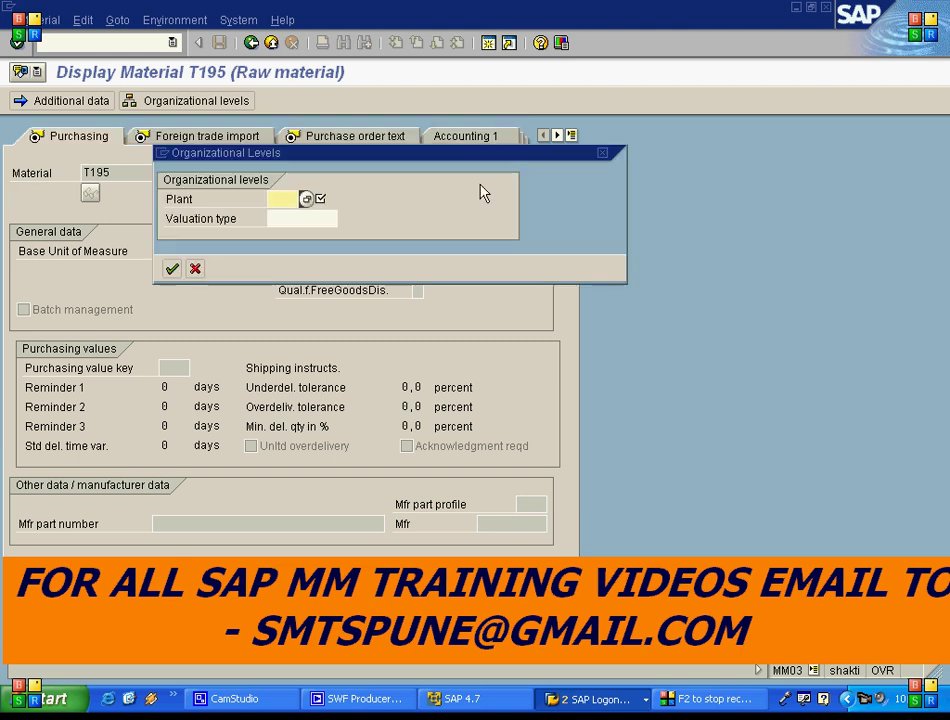
text(1000)
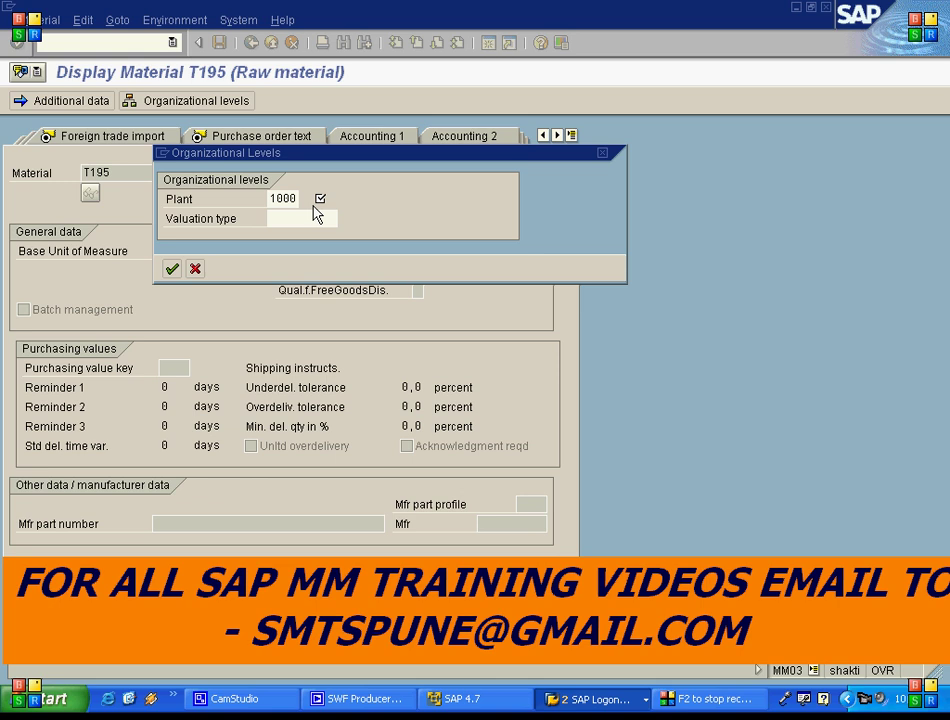
key(Return)
click(197, 447)
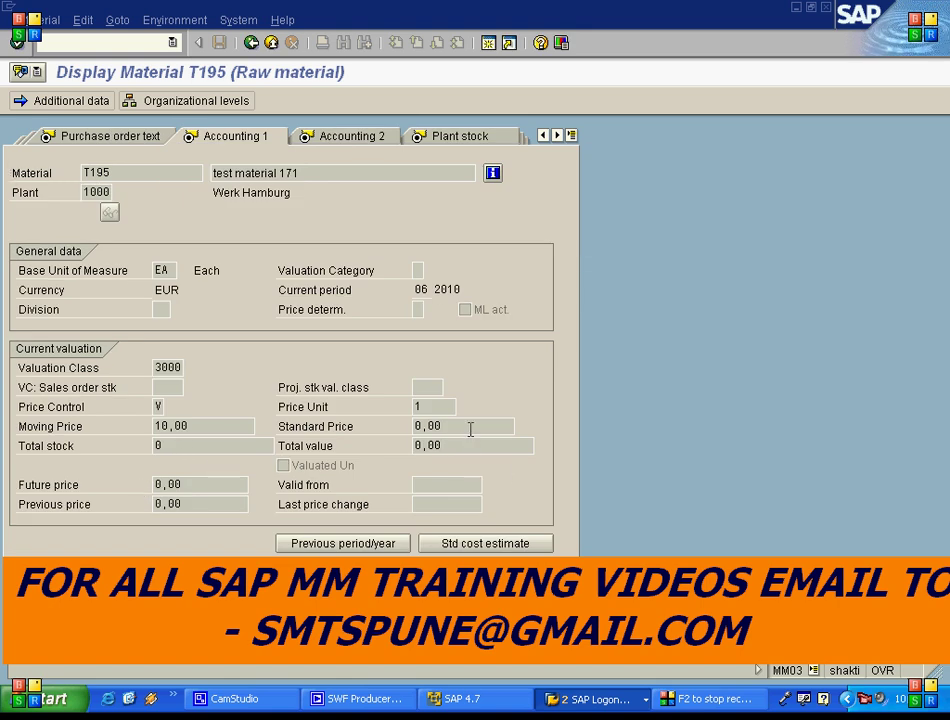
click(251, 43)
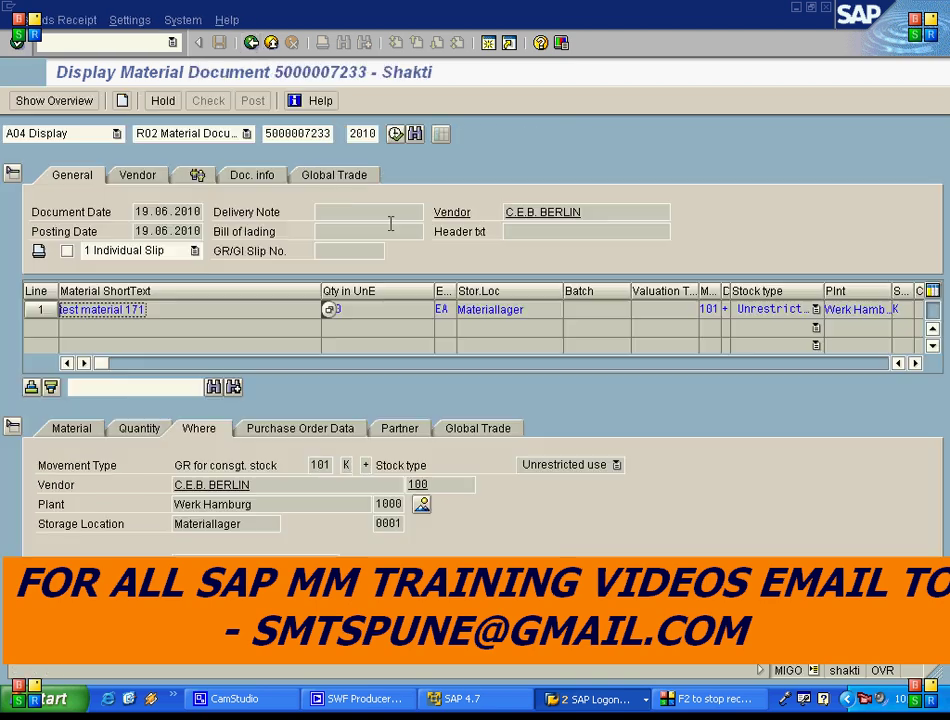
Step: Check the displayed material document for follow-on FI accounting documents
click(490, 309)
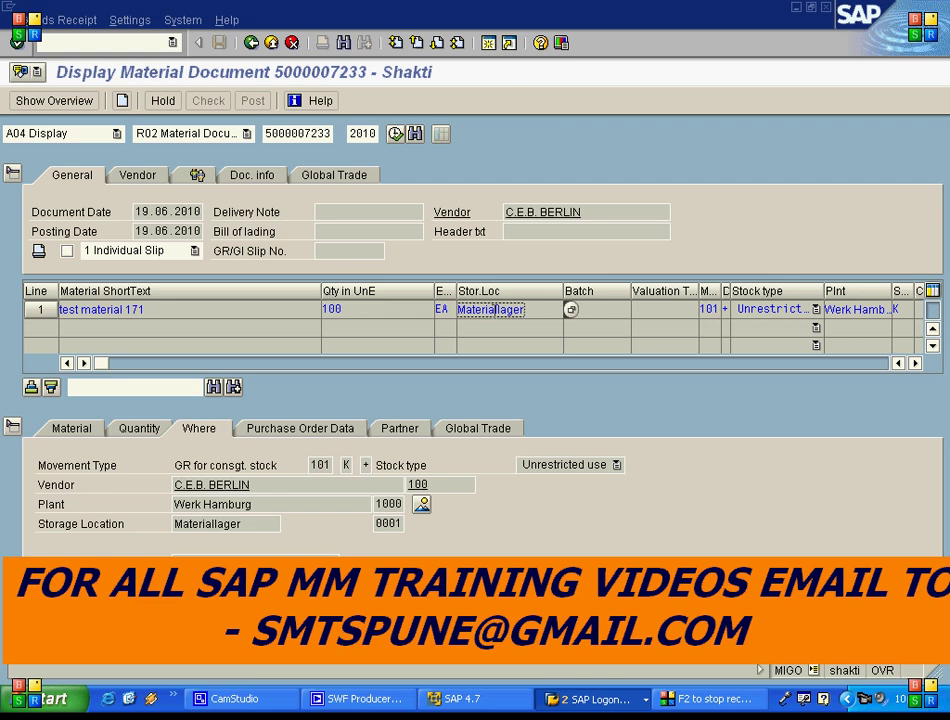
click(251, 177)
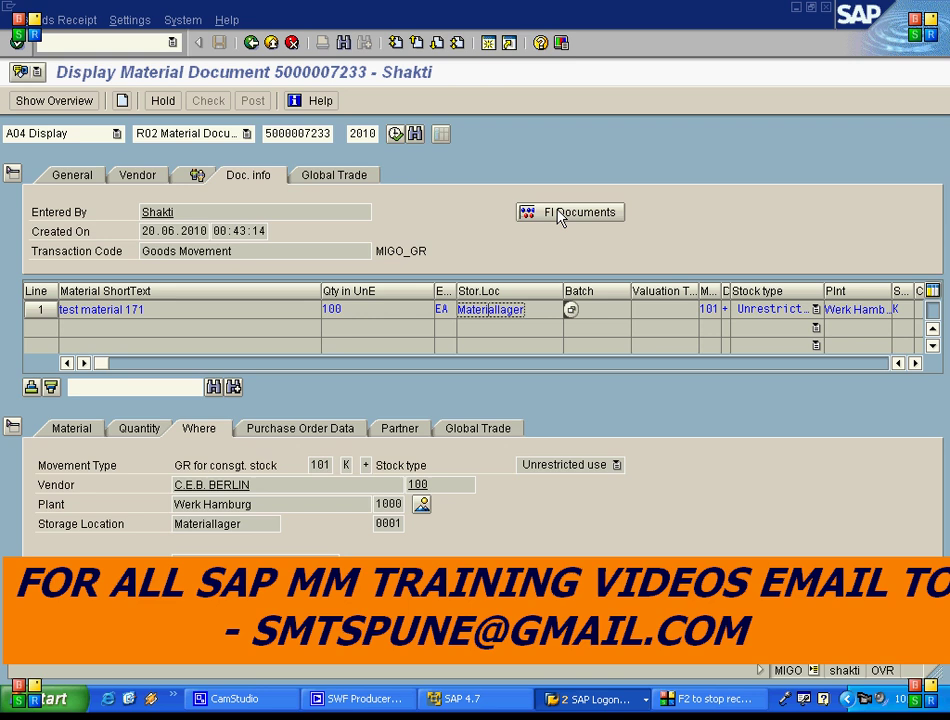
click(560, 215)
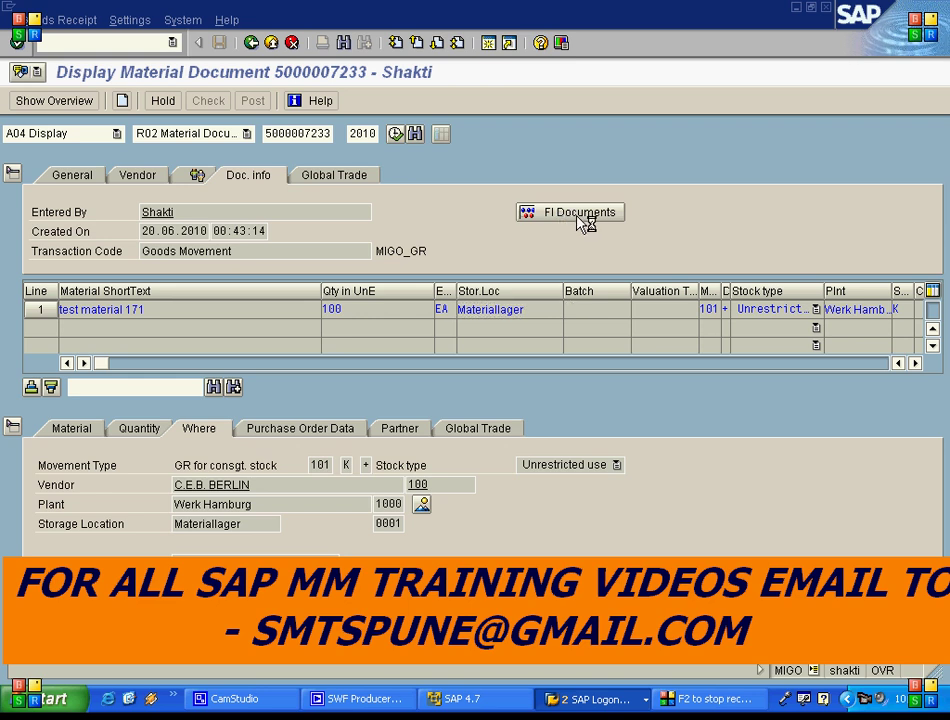
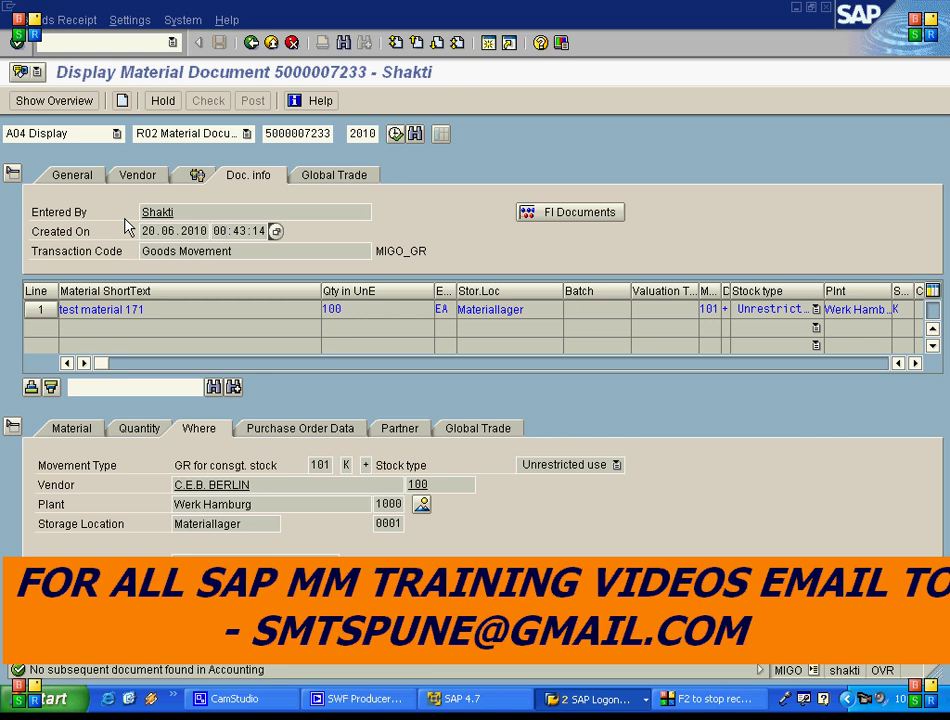
Step: Start a transfer posting with reference Others and movement type 411, special stock K
click(117, 134)
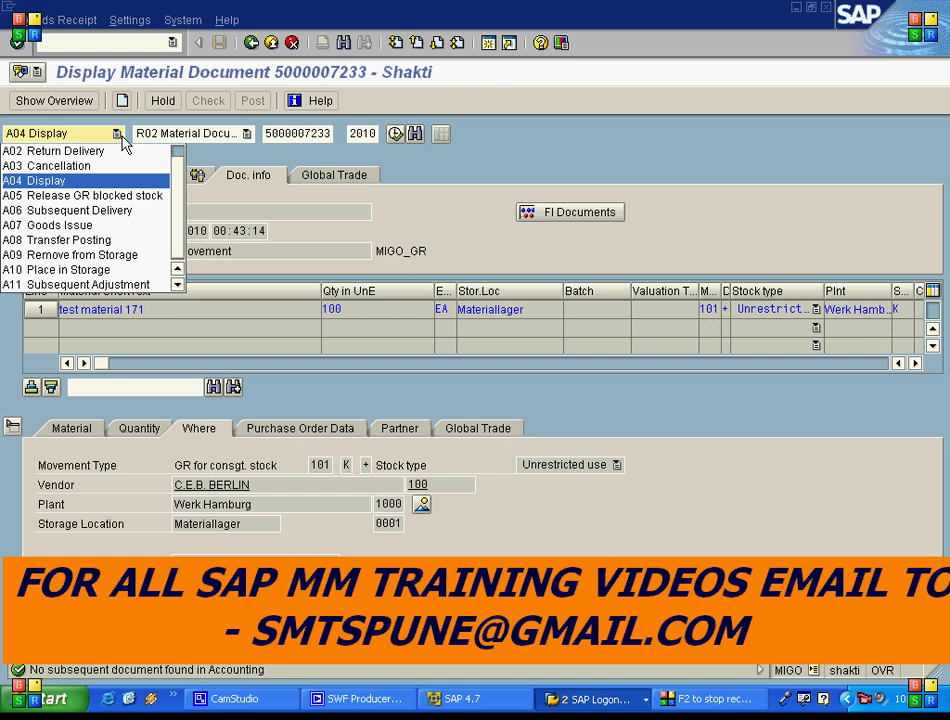
click(101, 241)
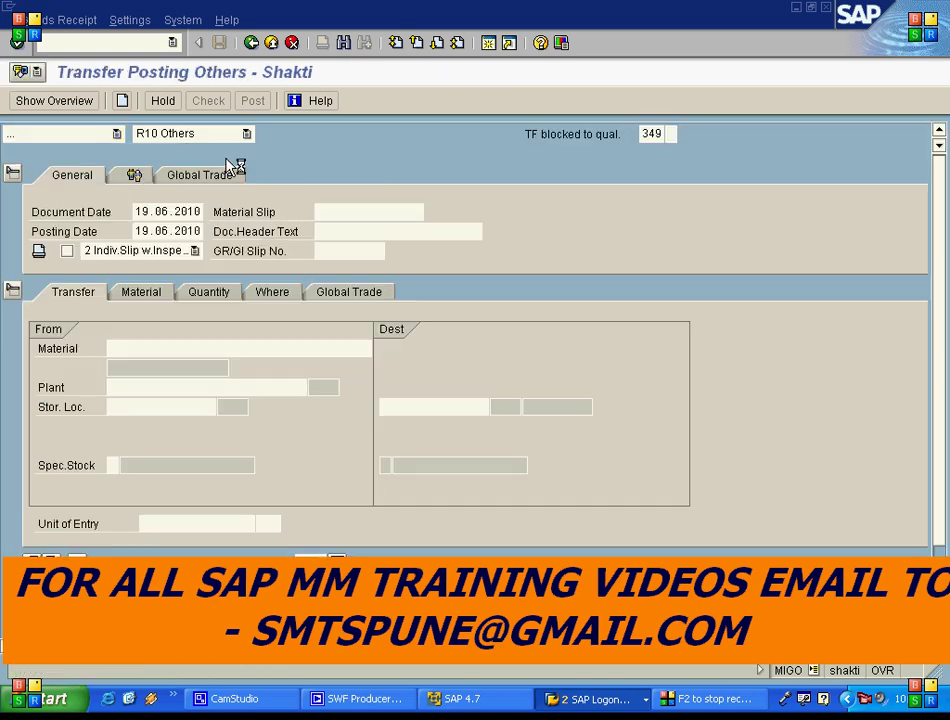
click(642, 136)
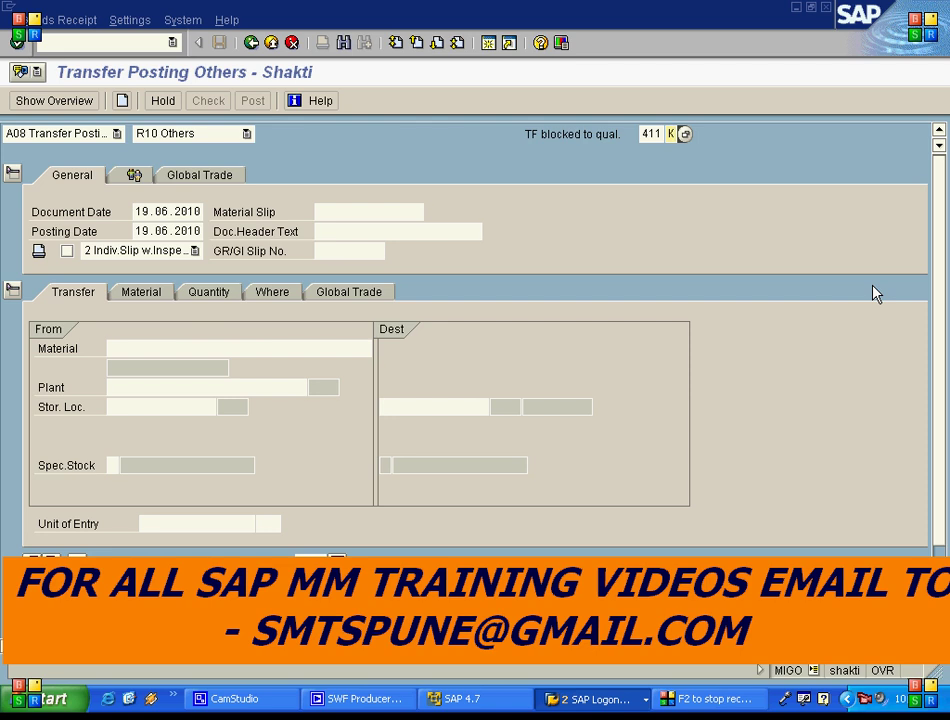
key(Return)
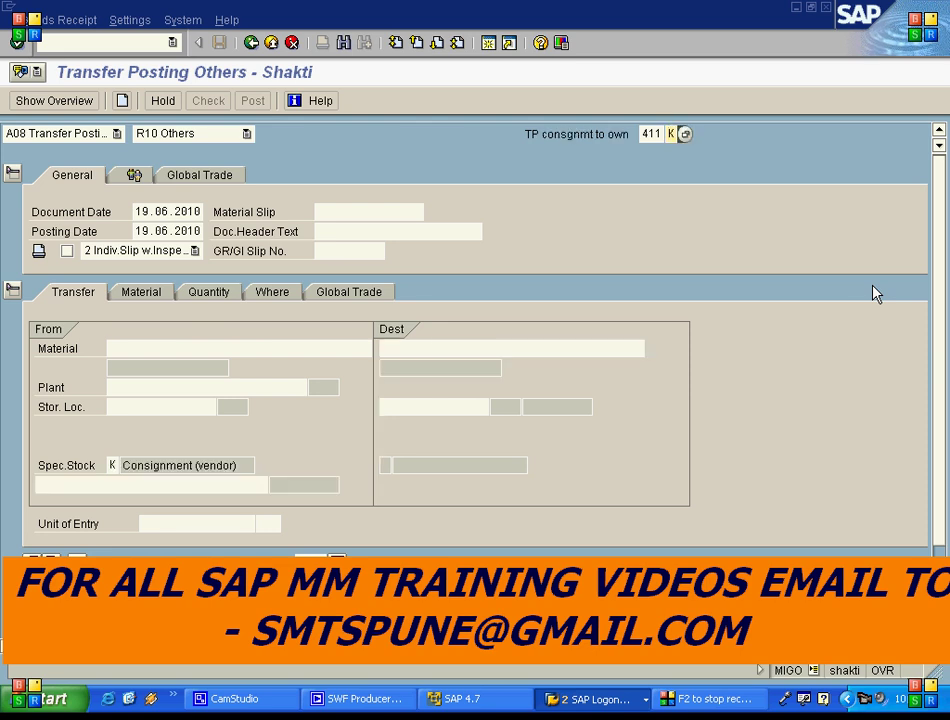
Step: Enter the source of the transfer: material T195, plant 1000, storage location 0001 and consignment vendor 100
click(163, 349)
text(T1)
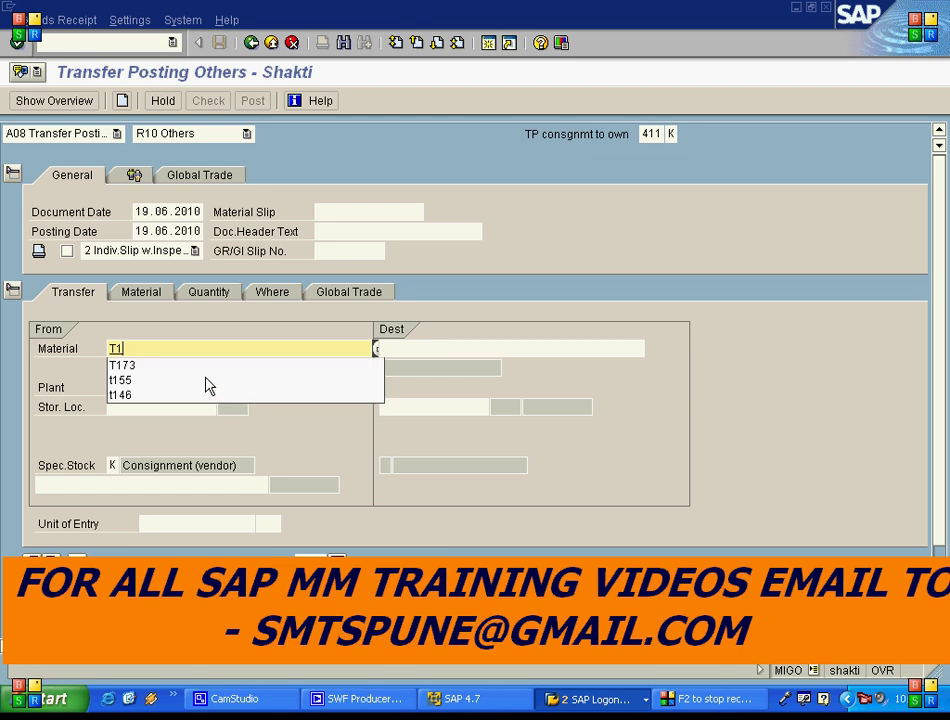
text(95)
click(208, 387)
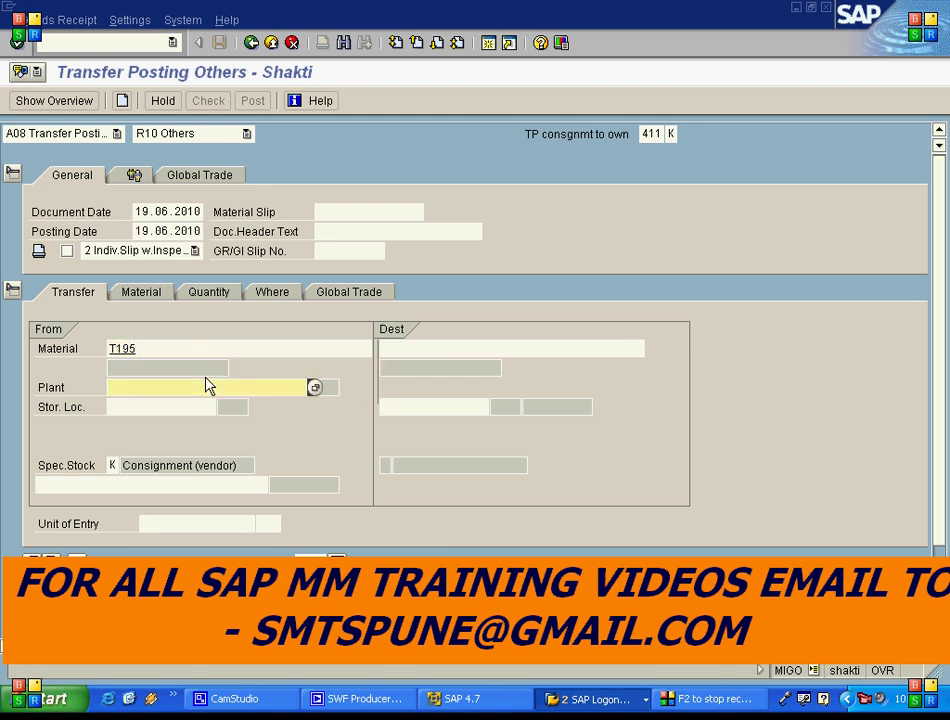
text(1000)
key(Tab)
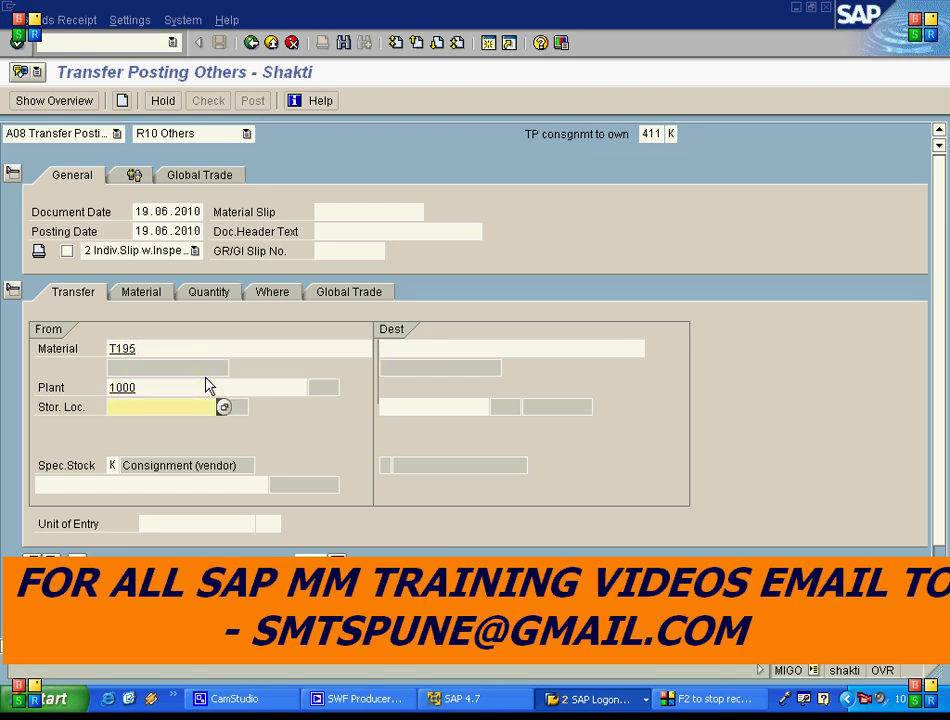
text(0001)
click(163, 486)
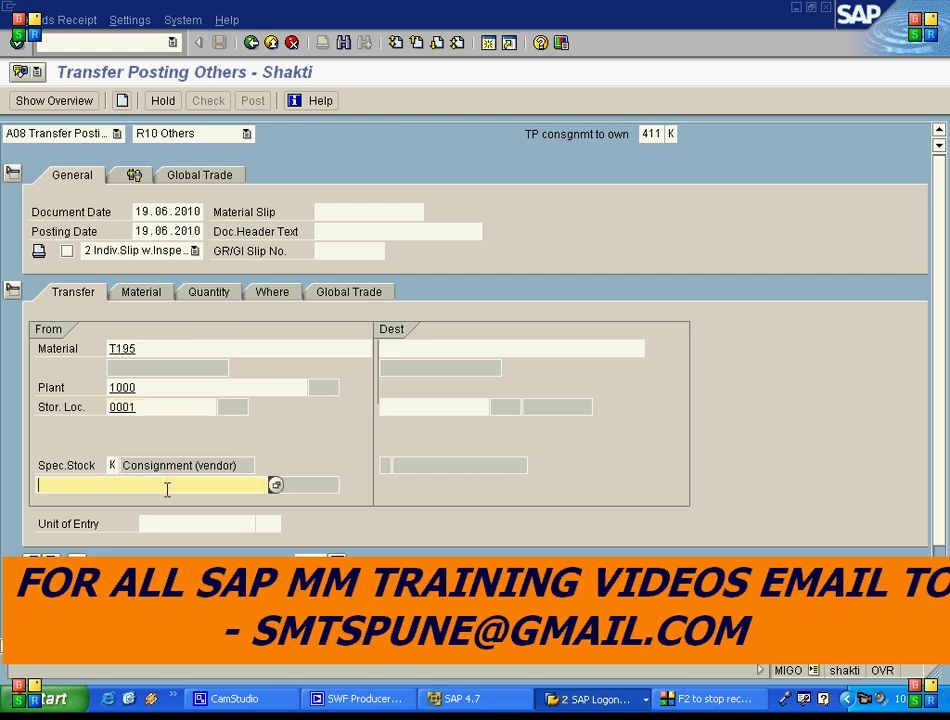
text(100)
key(Return)
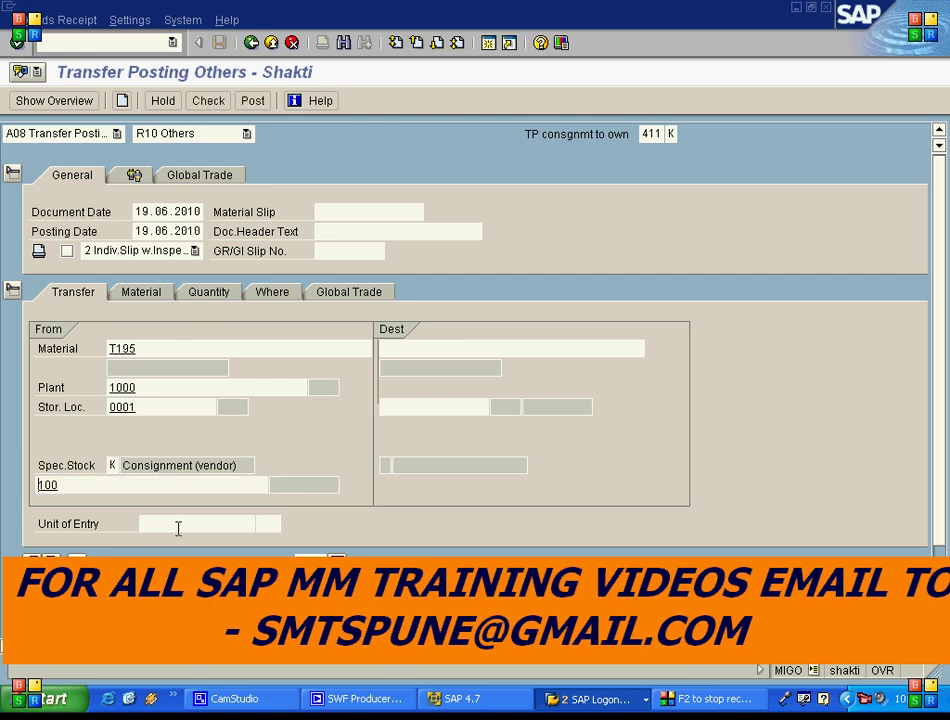
Step: Set the transfer quantity to 20 EA and the destination storage location to 0001
text(20)
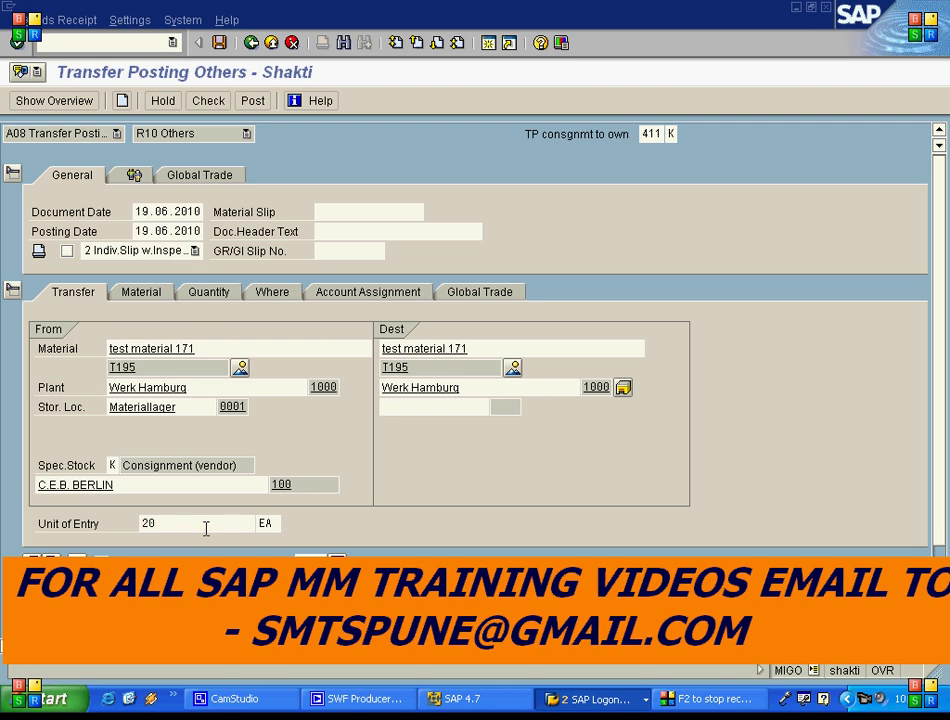
click(442, 410)
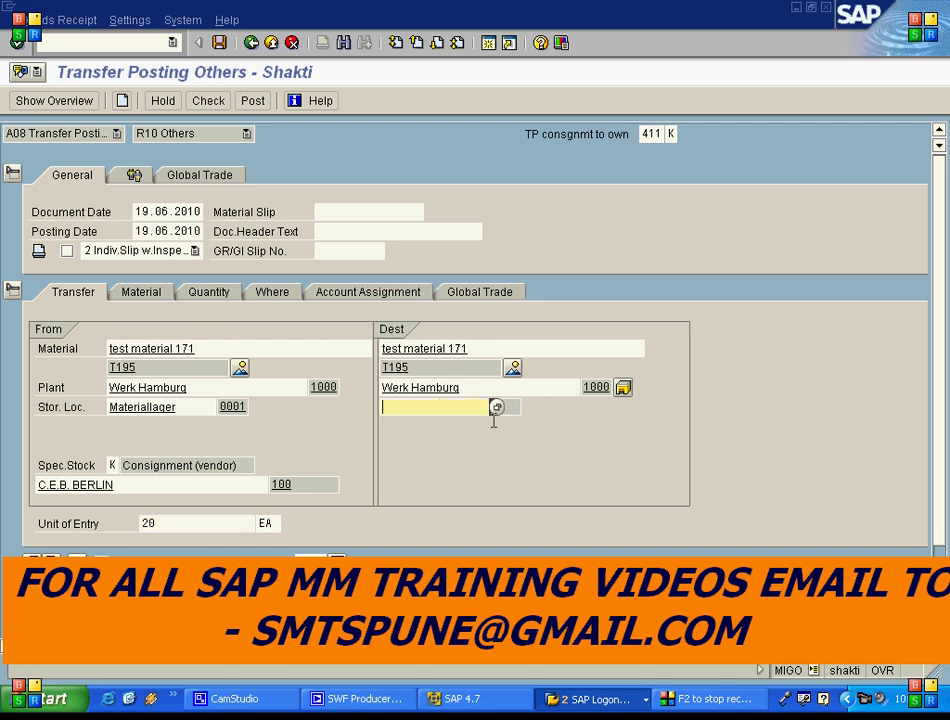
text(000)
click(493, 423)
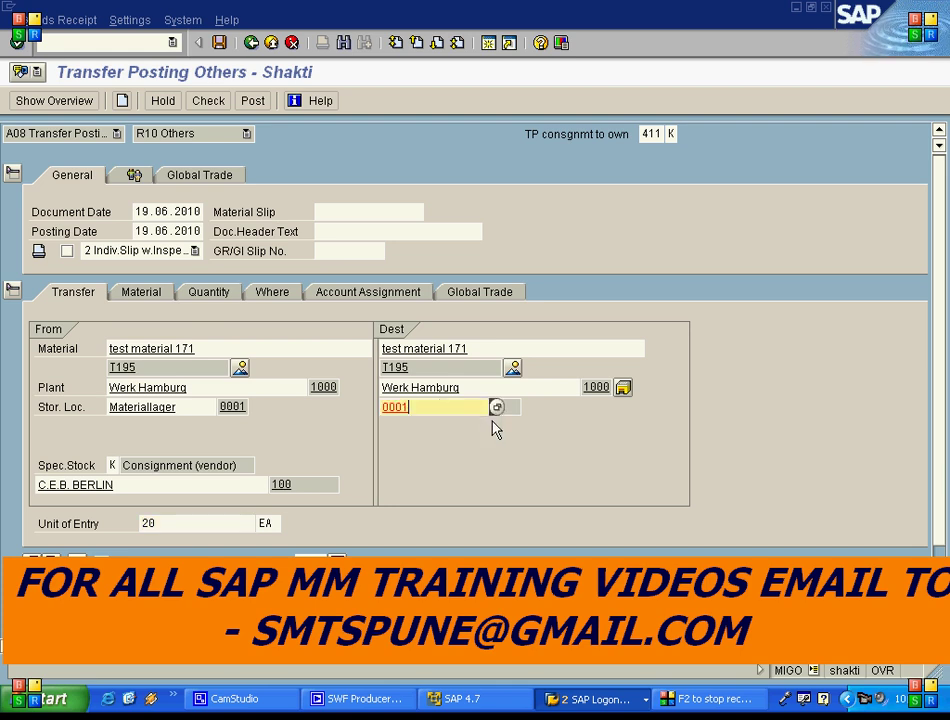
key(Return)
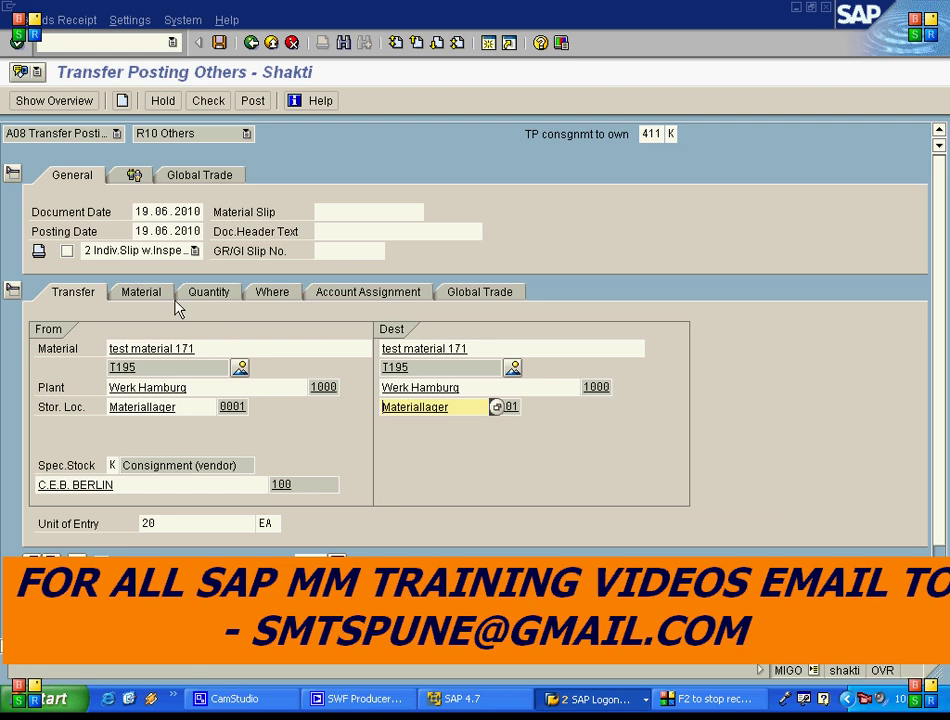
Step: Review the item's movement and stock type data, then check and post the consignment-to-own transfer
click(270, 297)
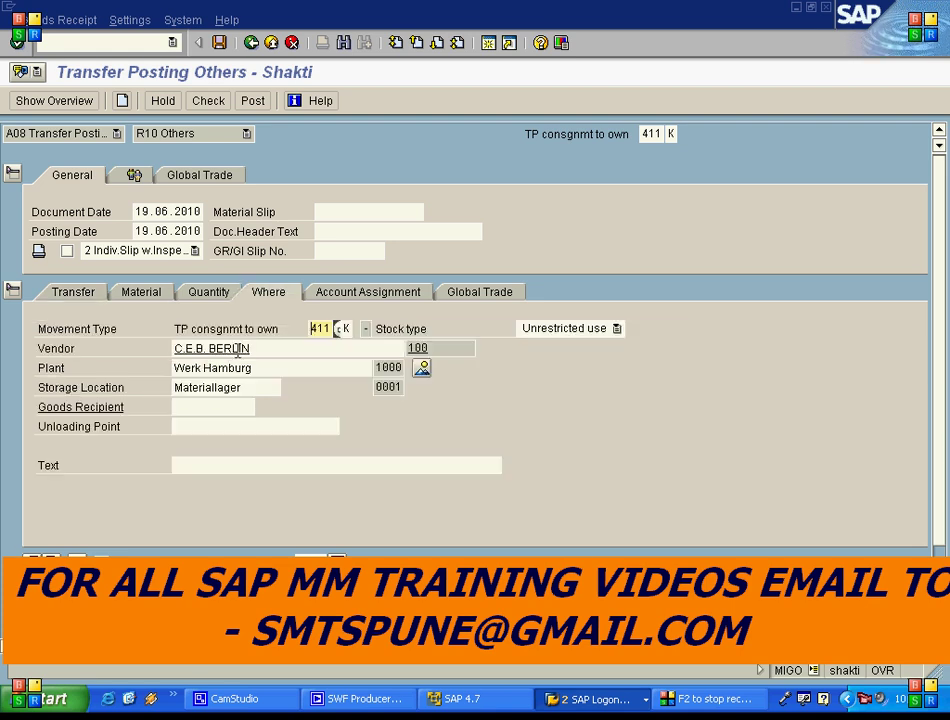
click(377, 329)
click(208, 101)
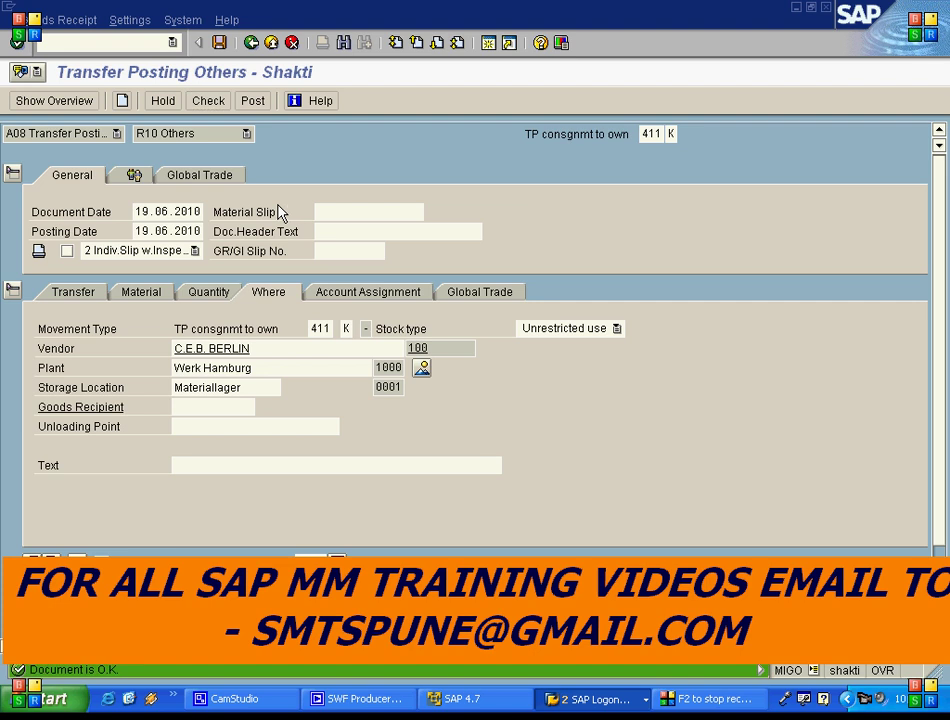
click(255, 104)
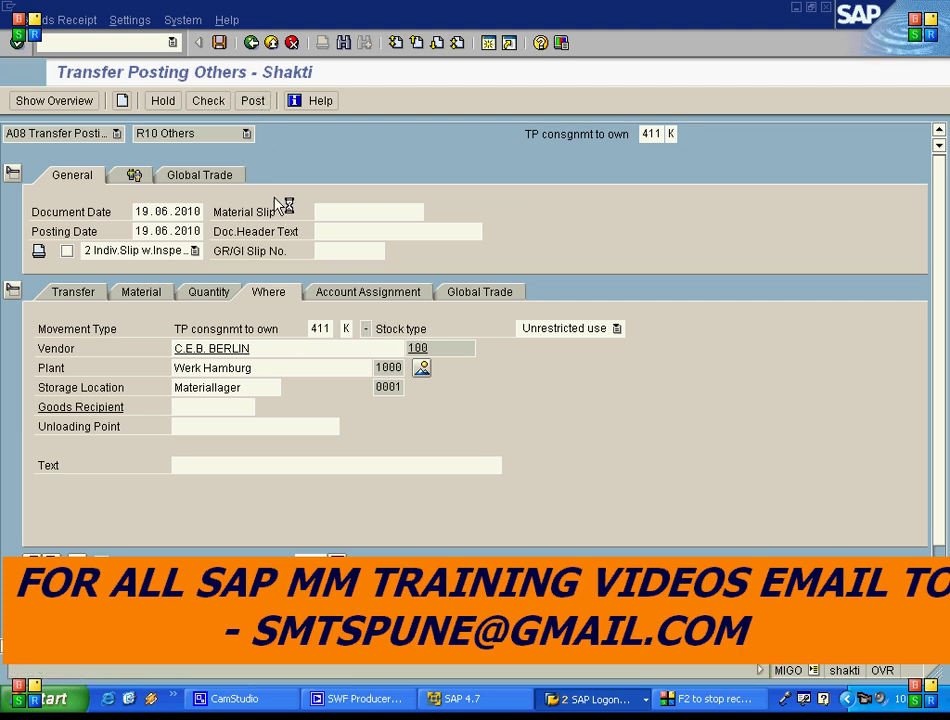
Step: Display the material document of the transfer just posted
click(116, 134)
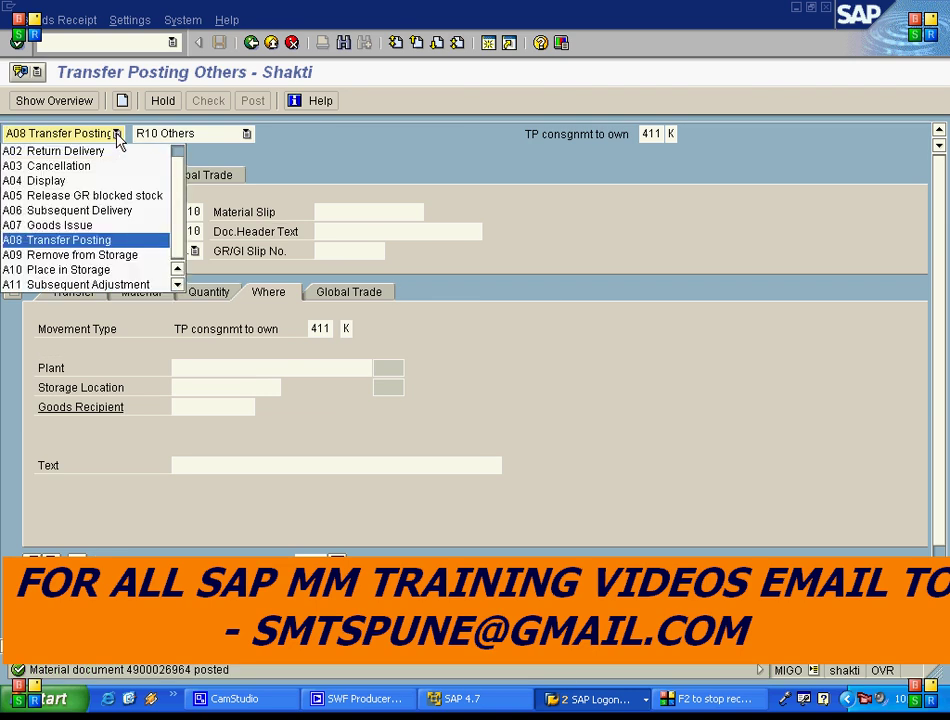
click(90, 181)
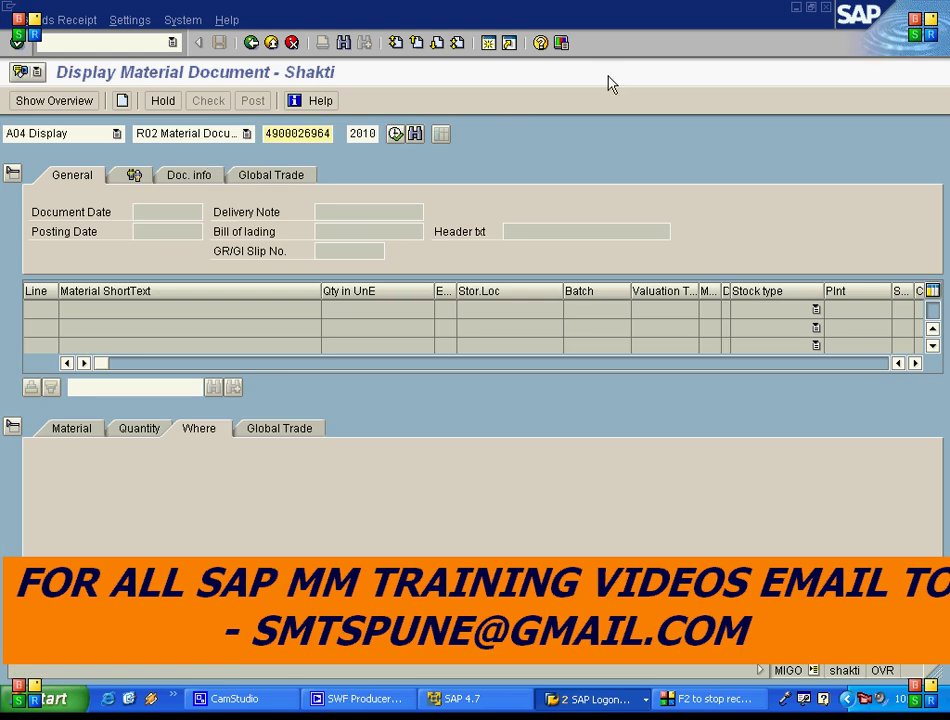
click(395, 134)
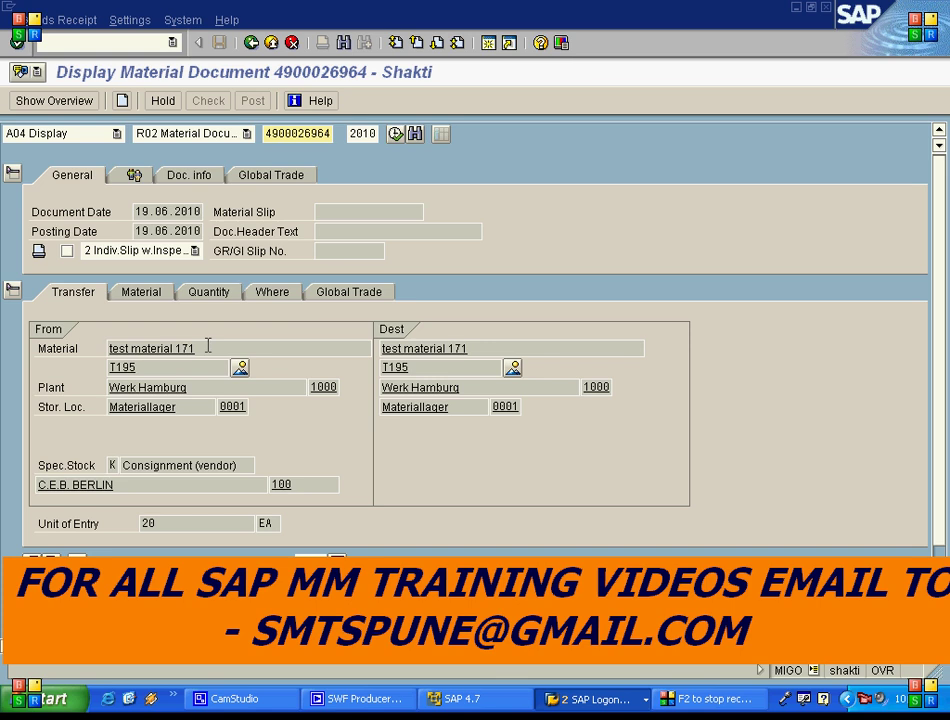
Step: Examine T195's own unrestricted and vendor consignment stock in the stock overview, then return to the material document
click(513, 369)
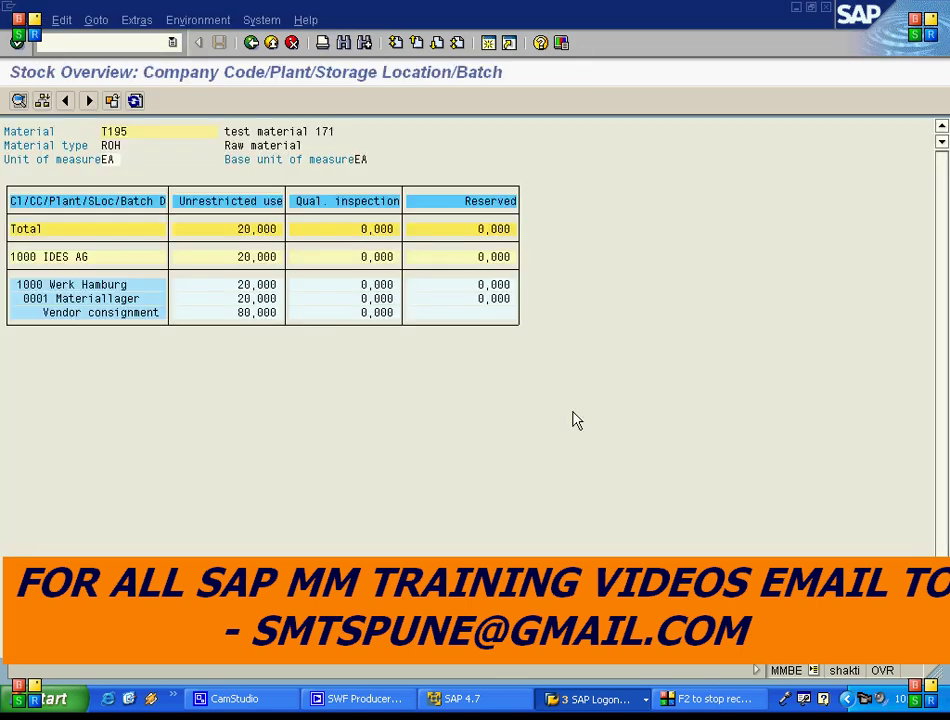
click(242, 313)
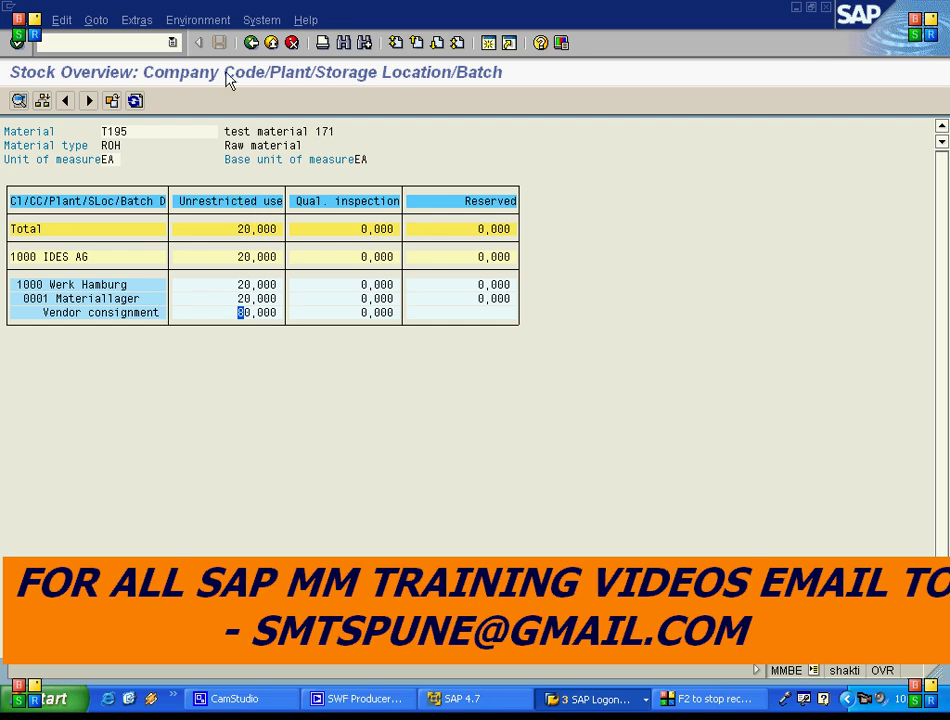
click(251, 43)
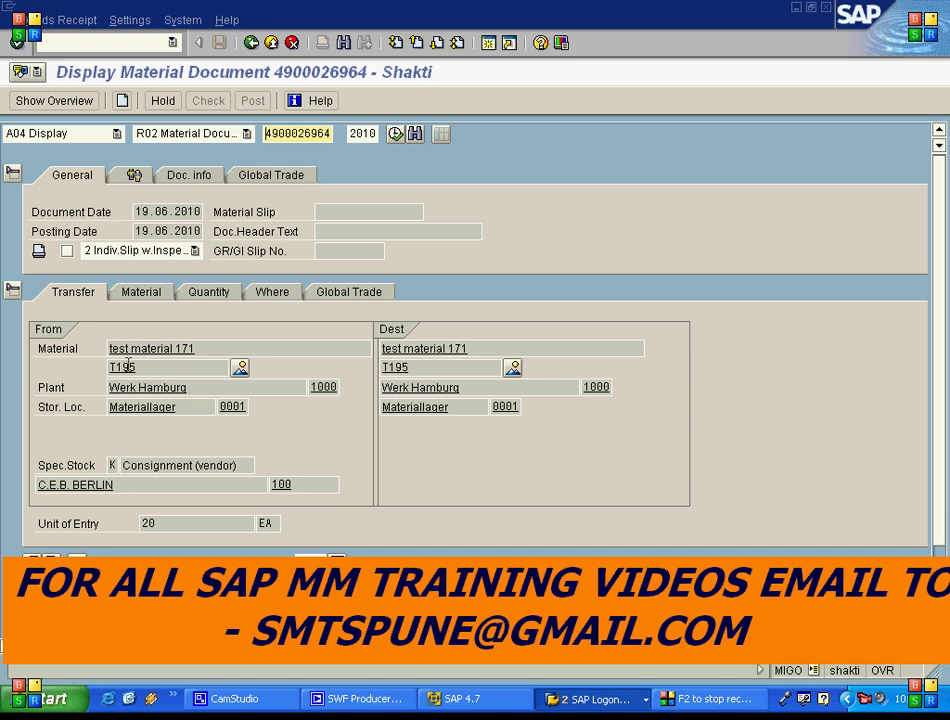
Step: Check T195's total stock and total value in the Accounting 1 data for plant 1000, then return to the document
double_click(125, 367)
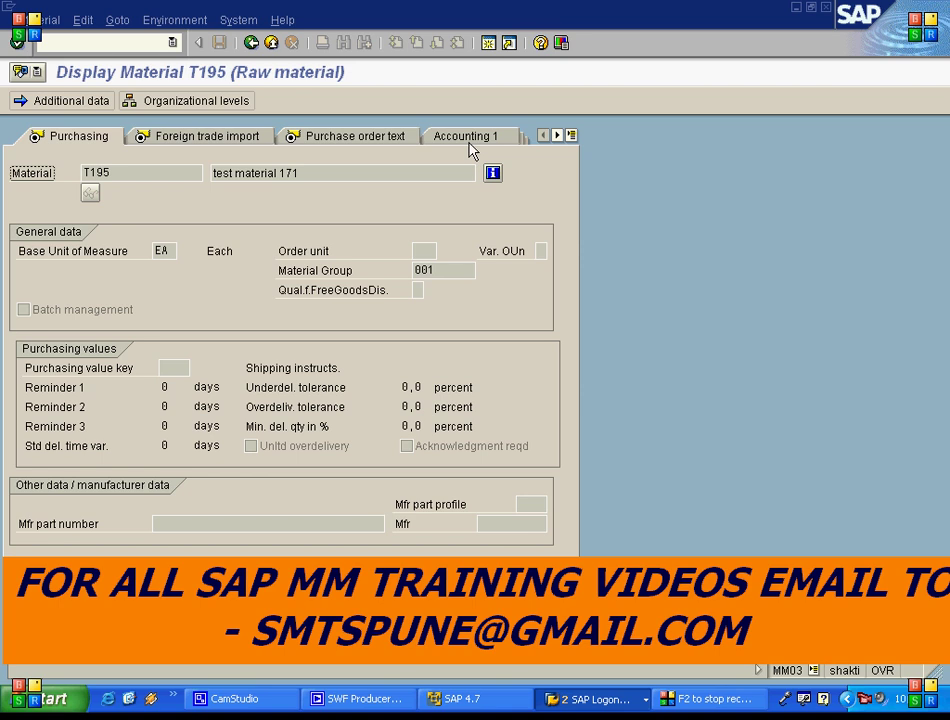
text(1)
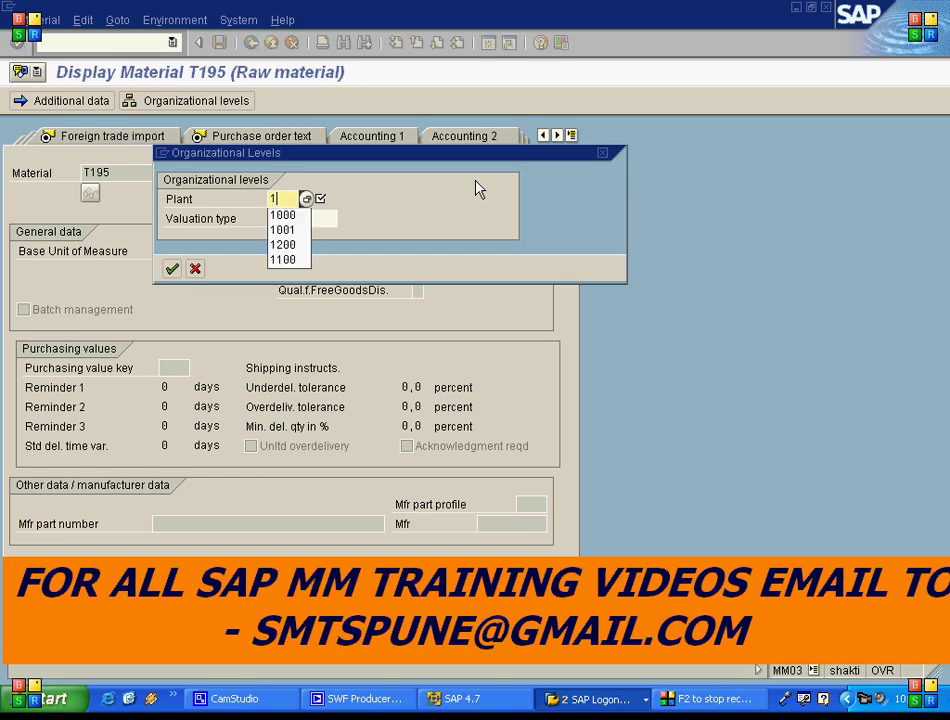
text(000)
key(Return)
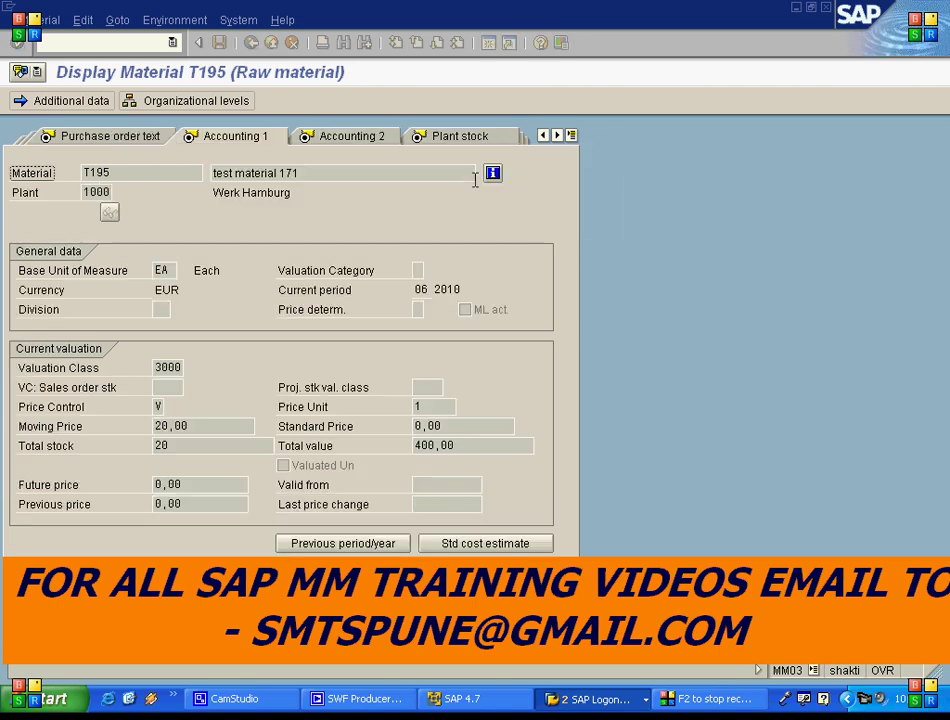
click(176, 449)
click(470, 449)
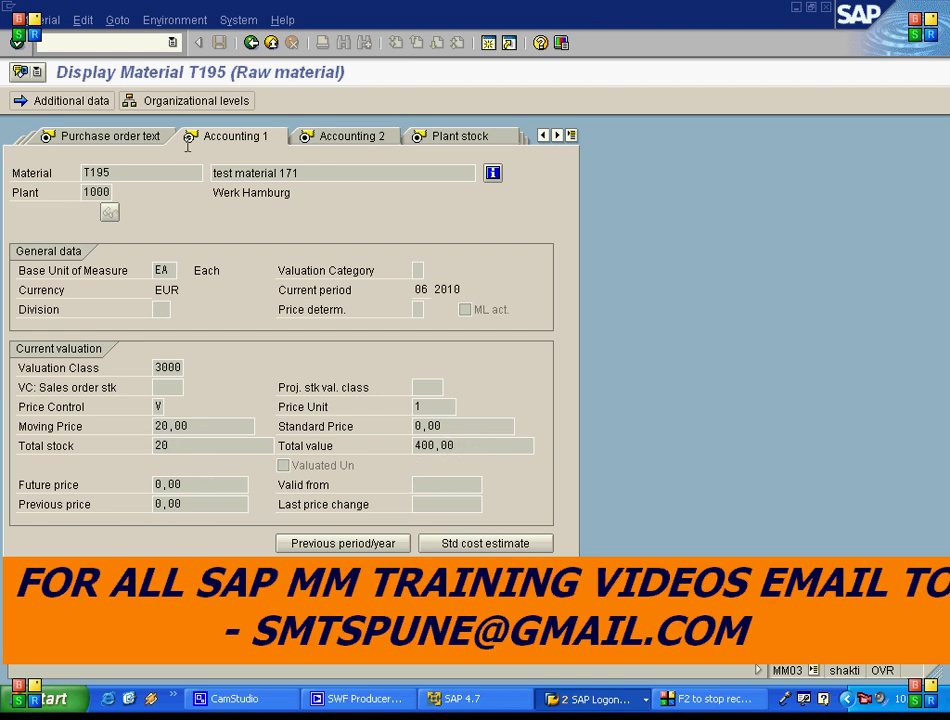
click(251, 44)
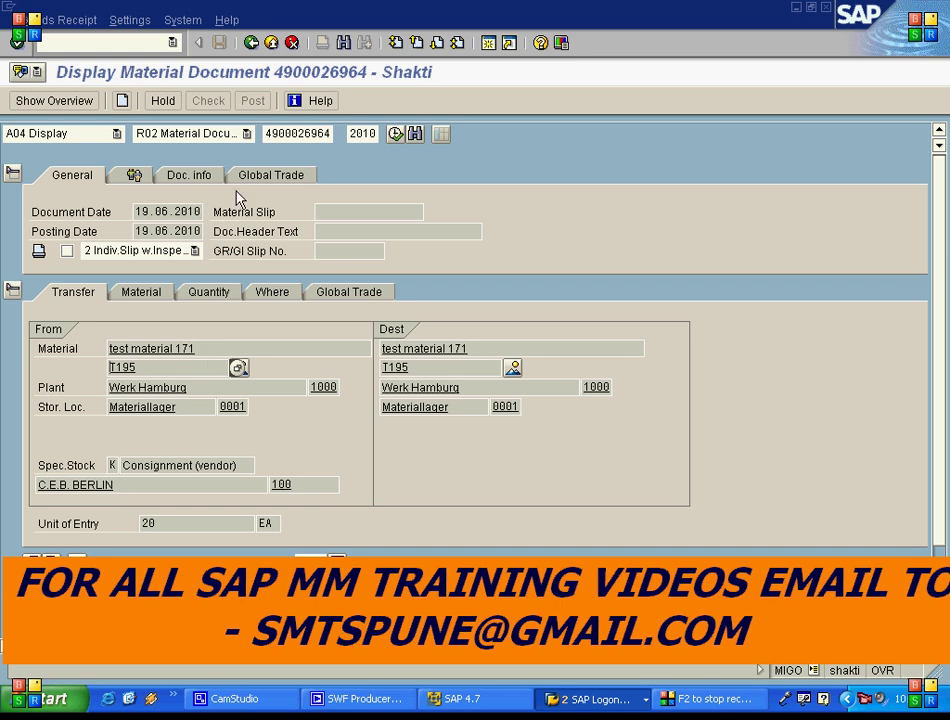
Step: Examine the line items of the FI accounting document belonging to the transfer posting, then close the accounting document list
click(200, 175)
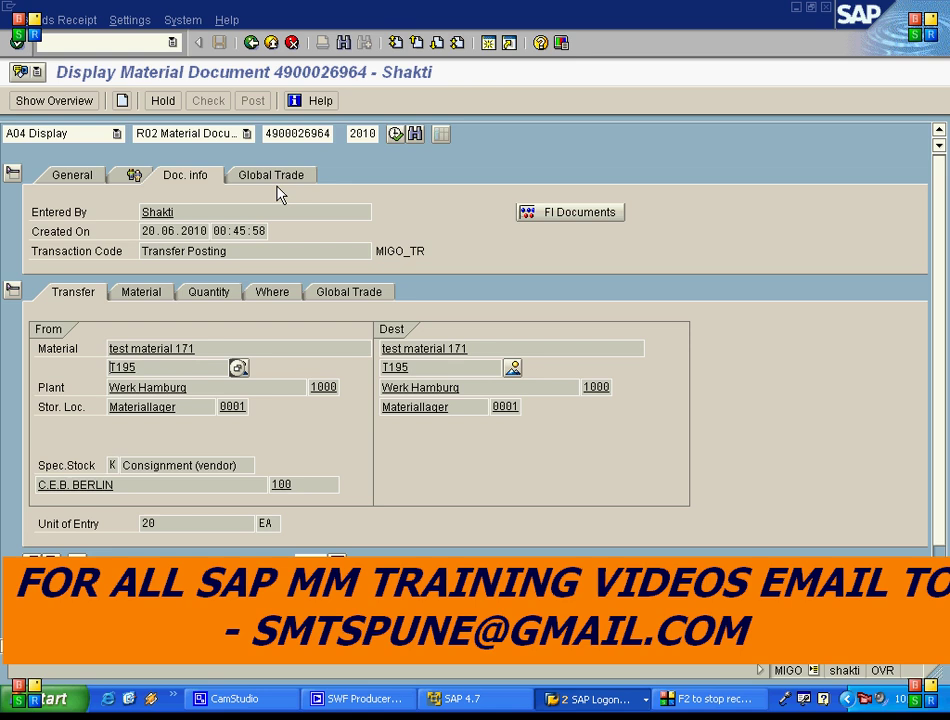
click(586, 219)
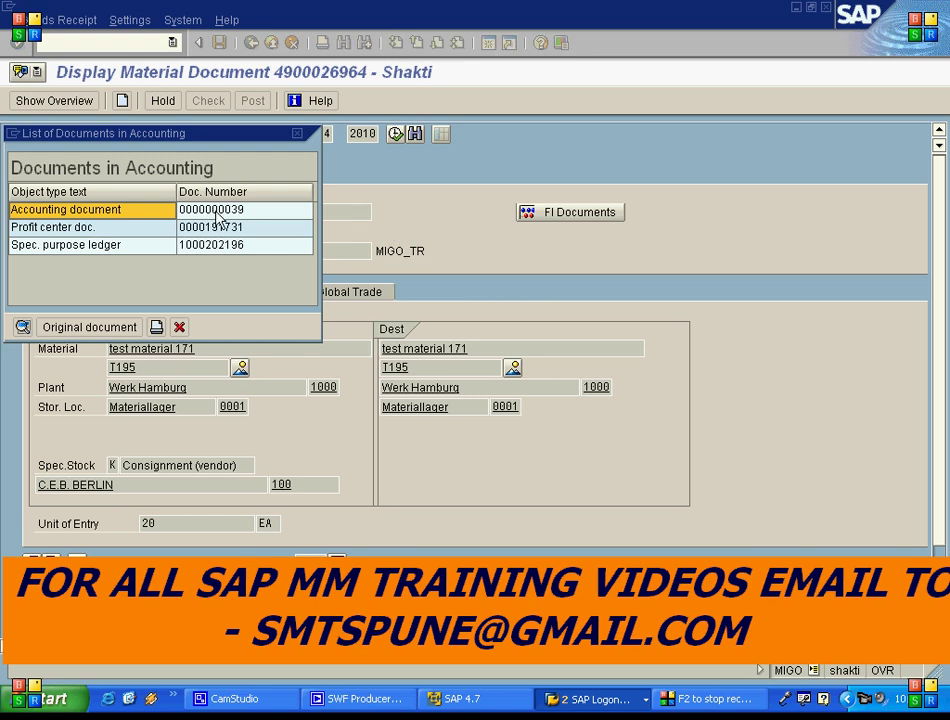
double_click(217, 213)
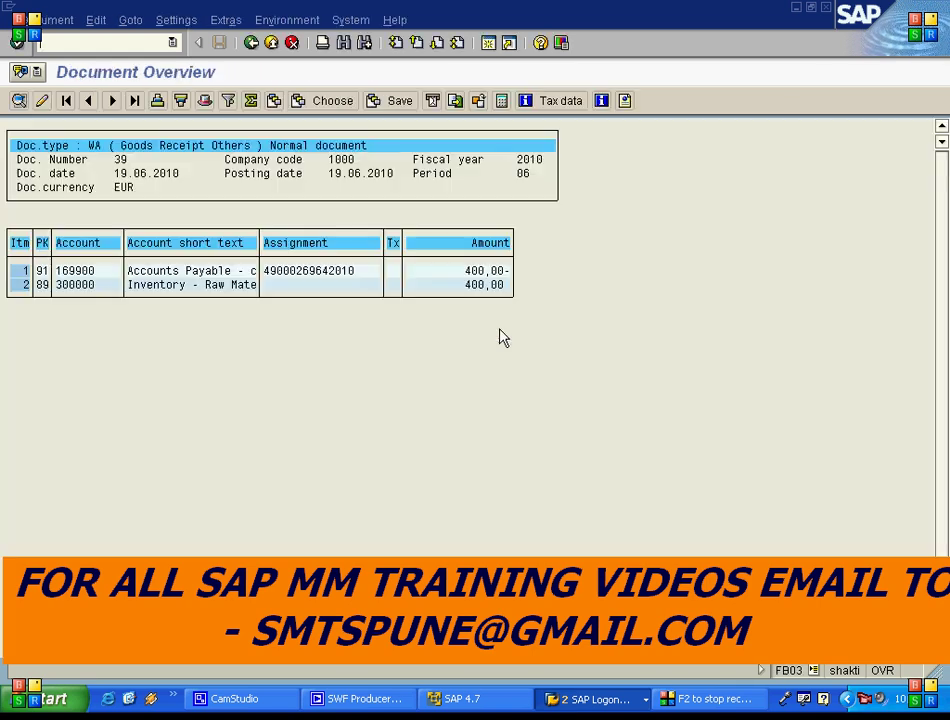
click(264, 46)
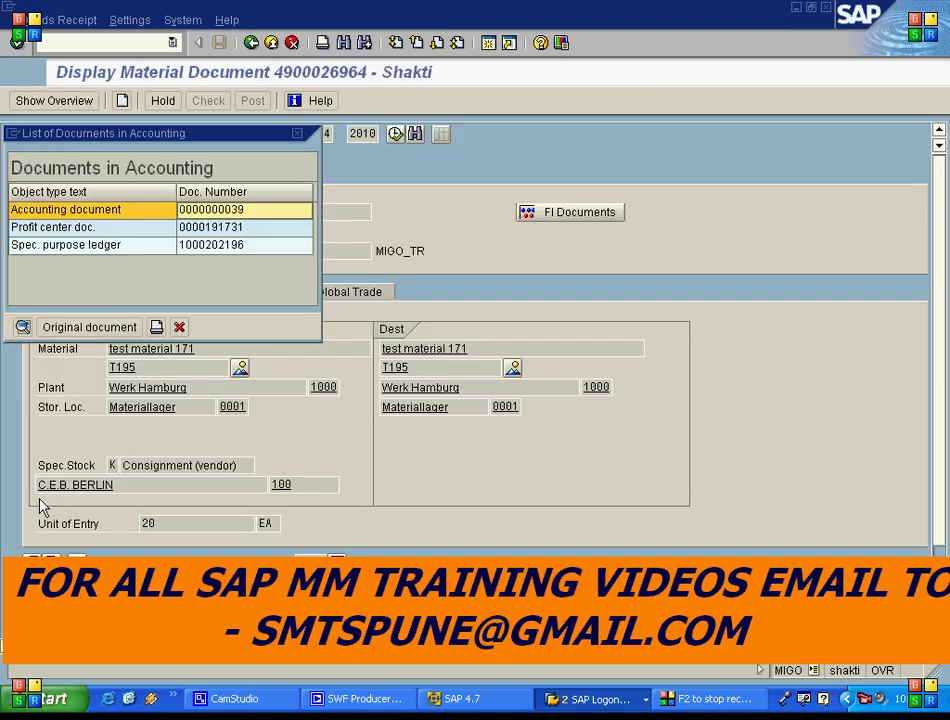
click(179, 327)
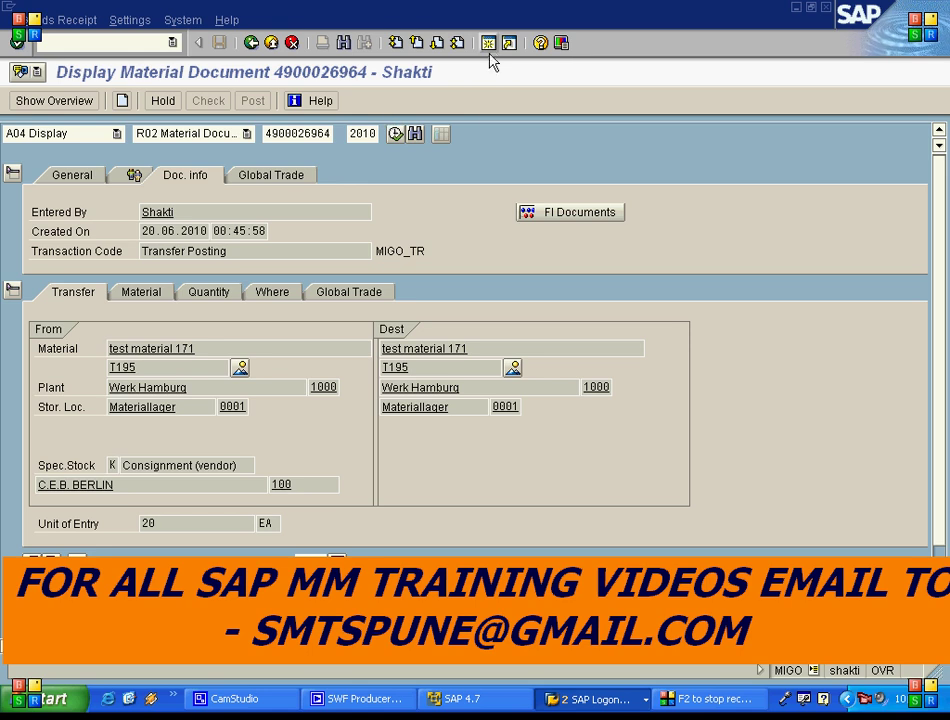
Step: Open the consignment stock report MB54 in a new session
key(ctrl+n)
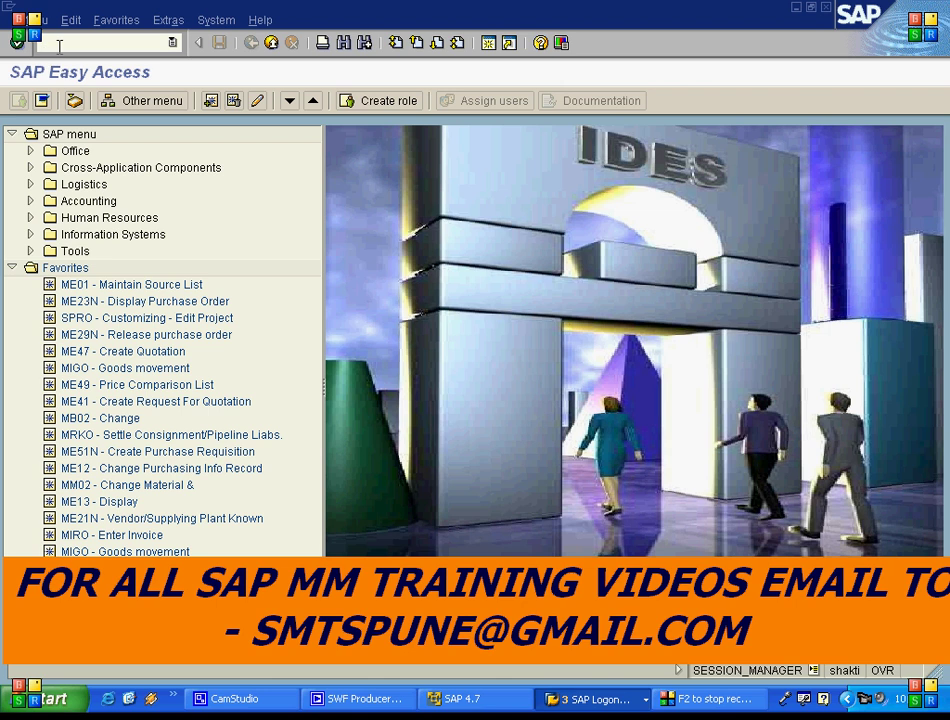
text(MB5)
key(Return)
key(Delete)
key(Delete)
key(Delete)
key(Delete)
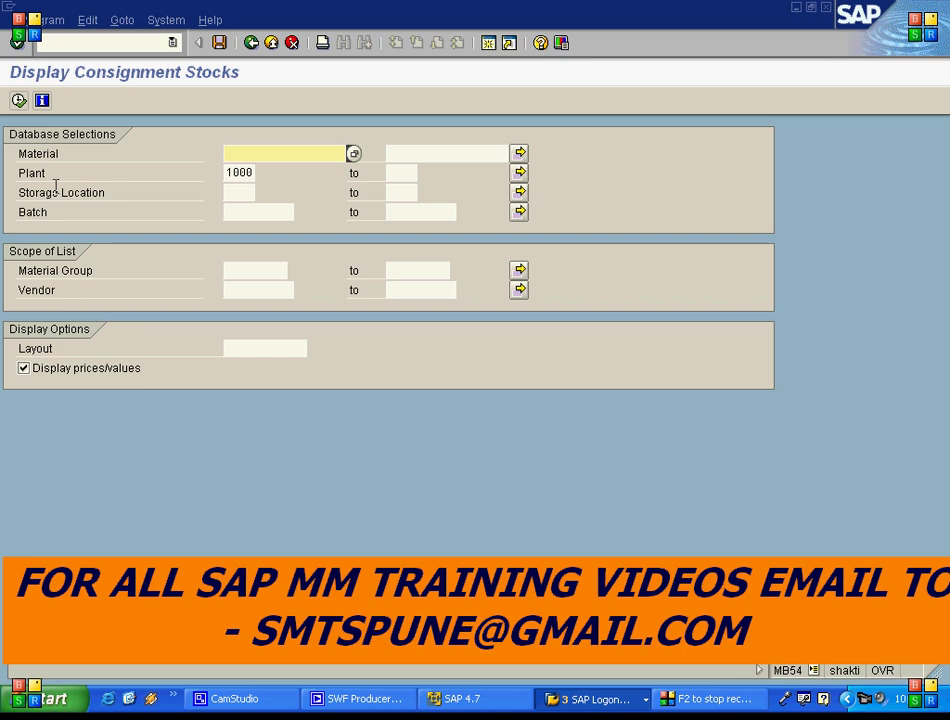
Step: Run the consignment stock report for plant 1000 without restricting the vendor
click(47, 289)
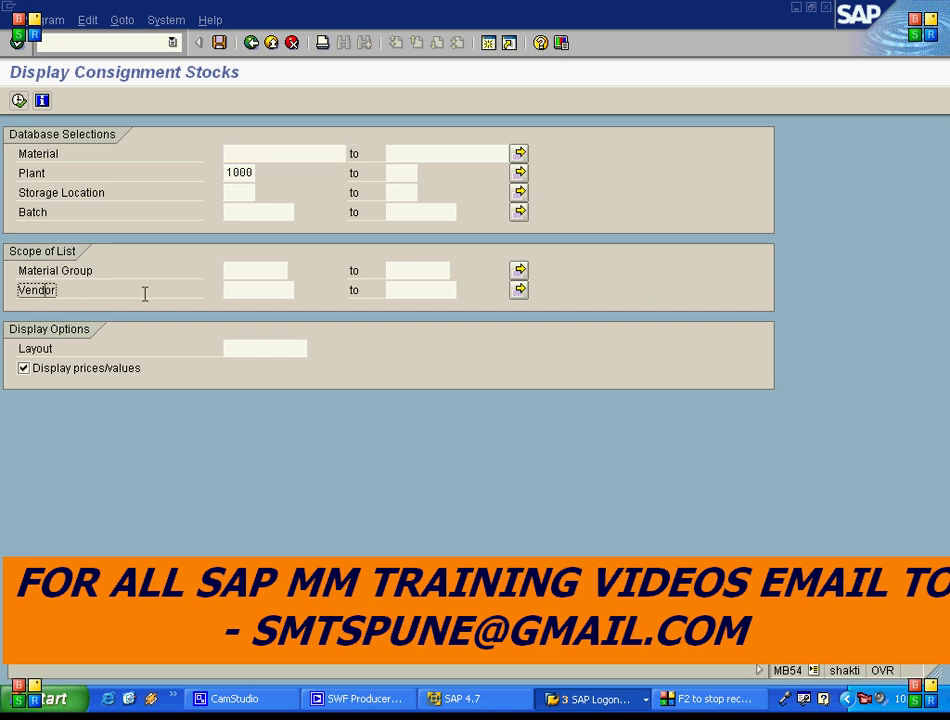
click(249, 291)
click(237, 175)
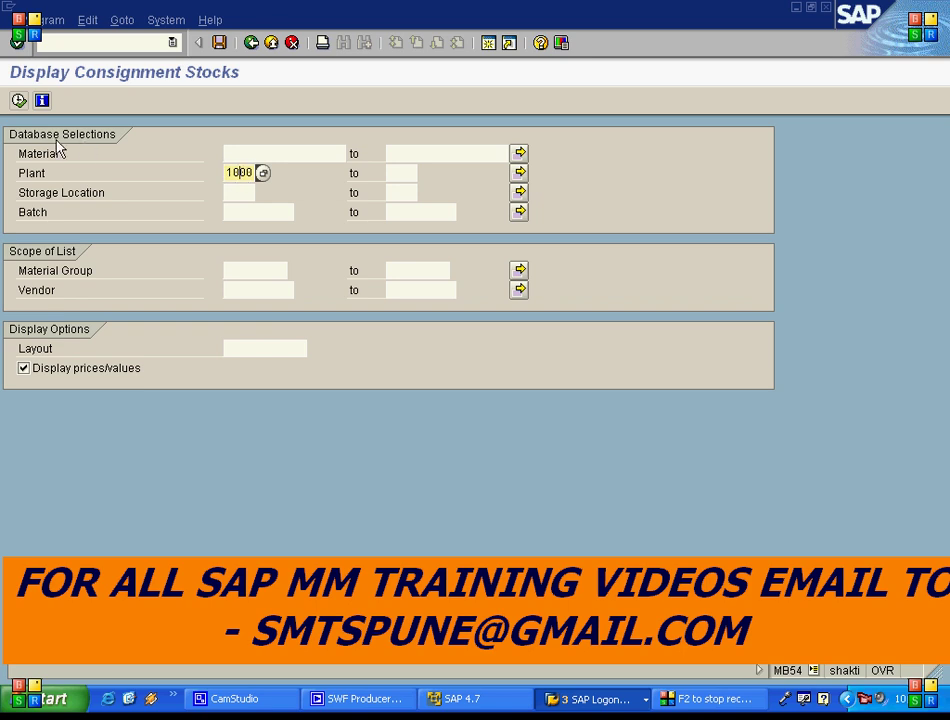
click(19, 100)
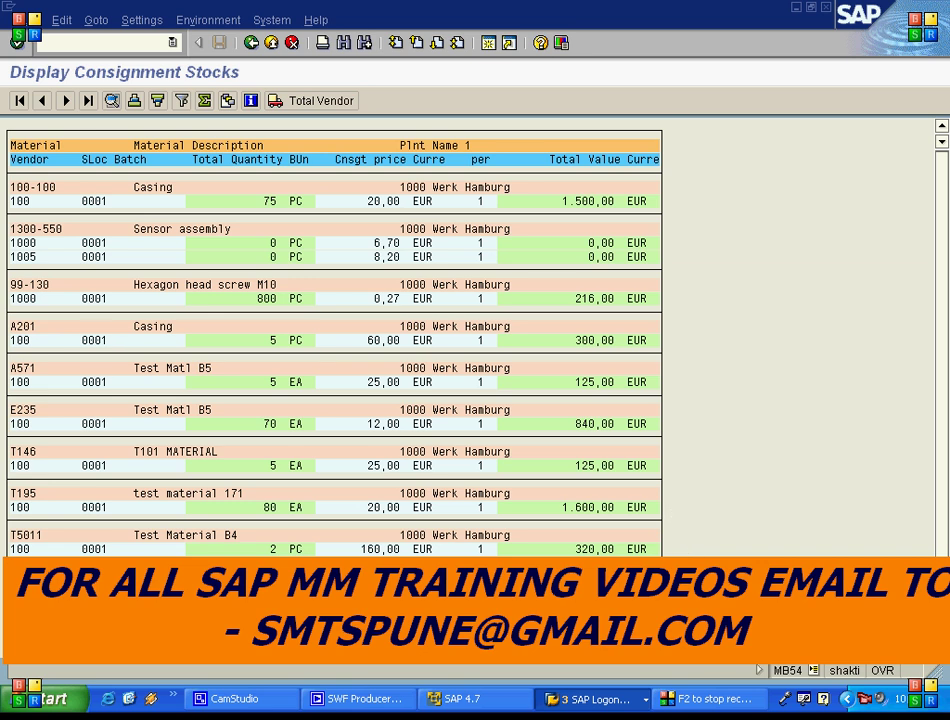
Step: Examine T195's vendor, consignment quantity and consignment price in the report
click(28, 493)
click(21, 507)
click(272, 509)
click(376, 508)
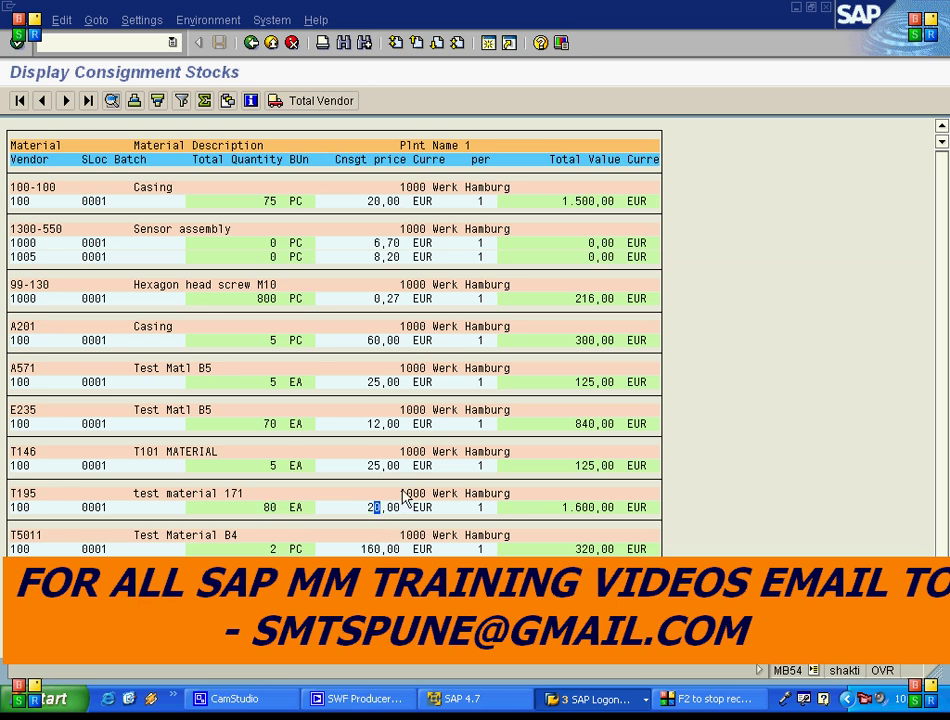